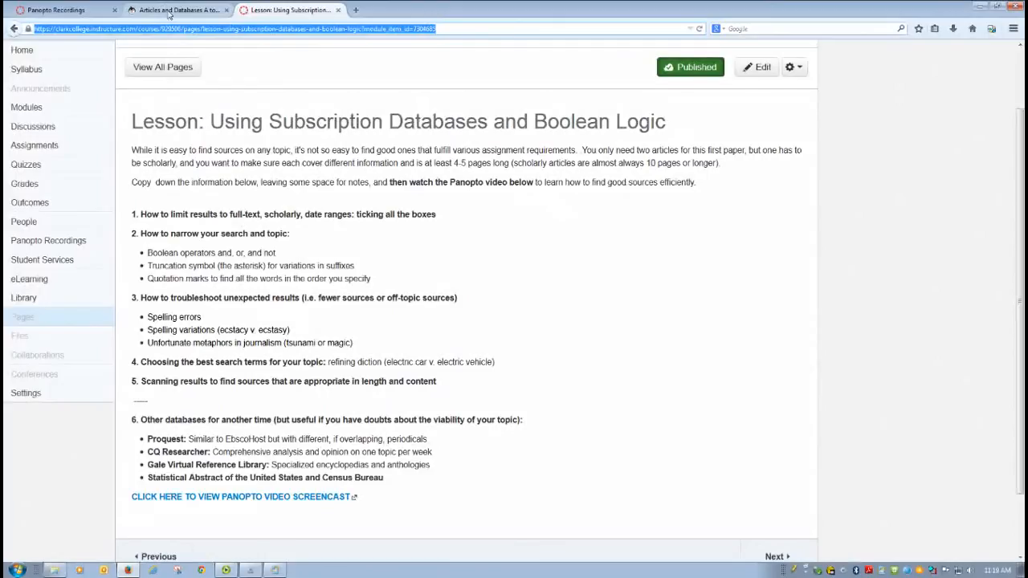
# - Switch from the Canvas lesson to the library's Articles and Databases A to Z page
pyautogui.click(170, 10)
pyautogui.moveTo(270, 147)
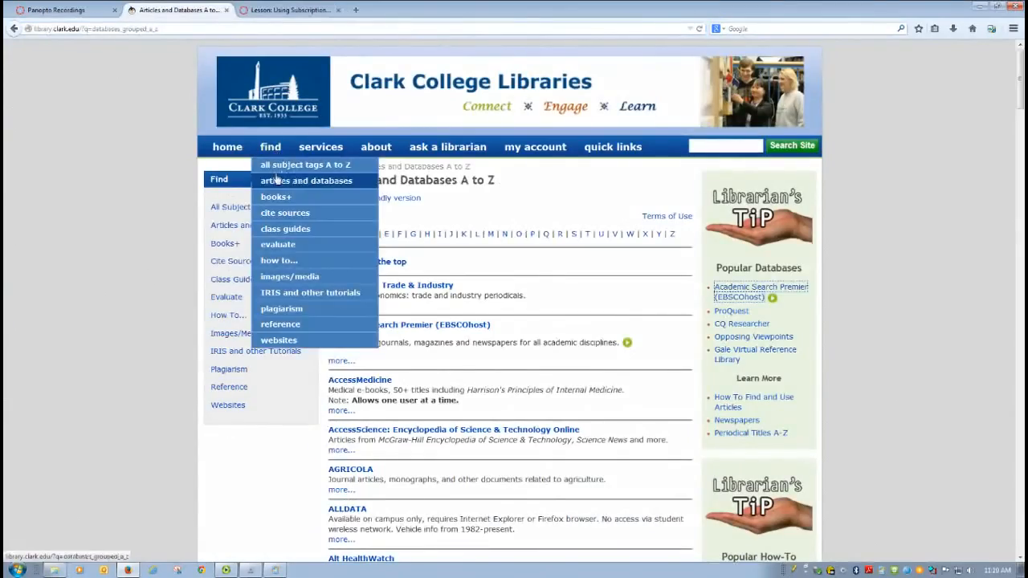
# - Open Academic Search Premier (EBSCOhost) from the articles and databases listing
pyautogui.click(278, 183)
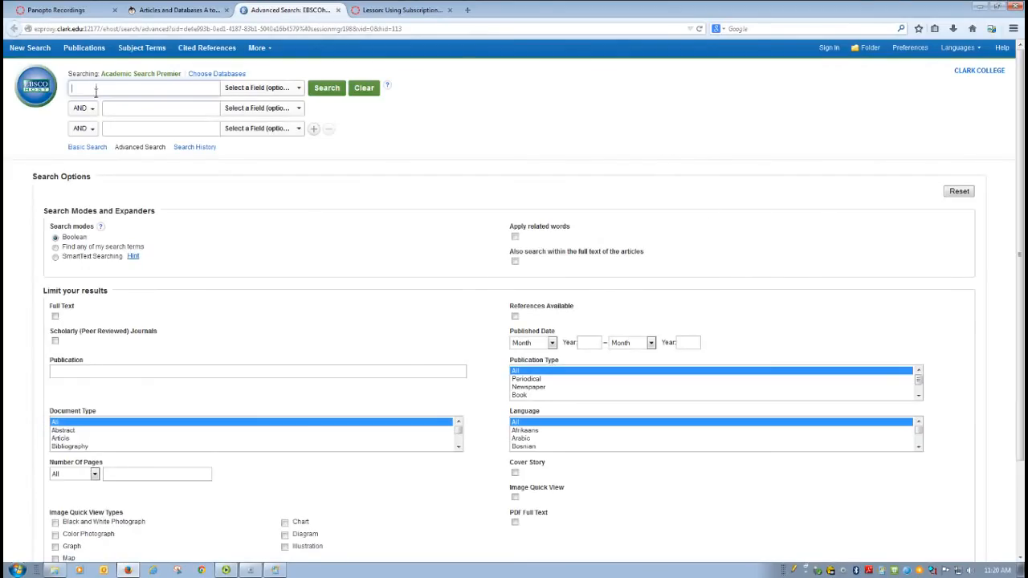
pyautogui.write('eating')
pyautogui.write(' disorders')
# - Run the 'eating disorders' search and point out its 22,253 results
pyautogui.click(327, 88)
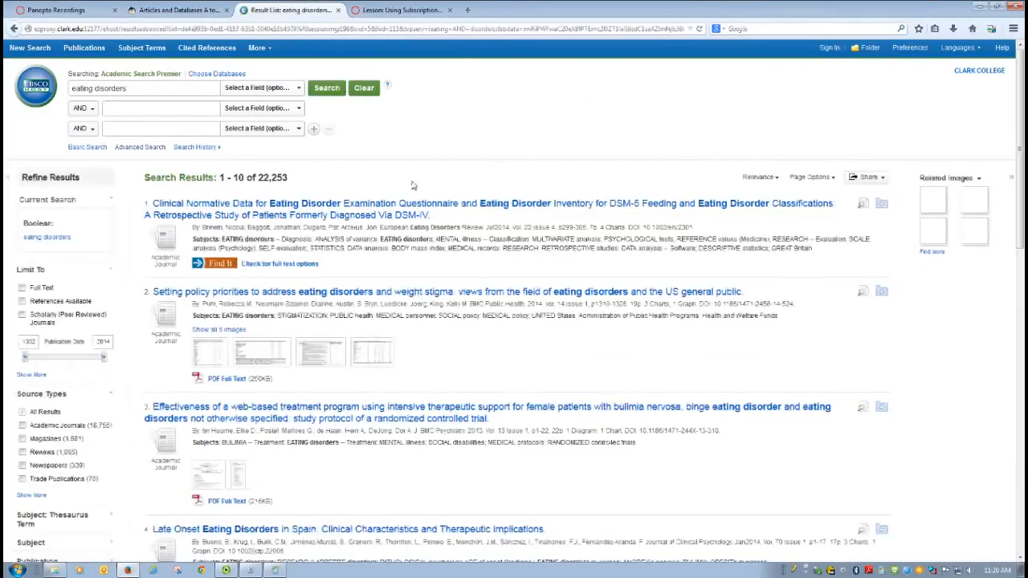
pyautogui.doubleClick(273, 177)
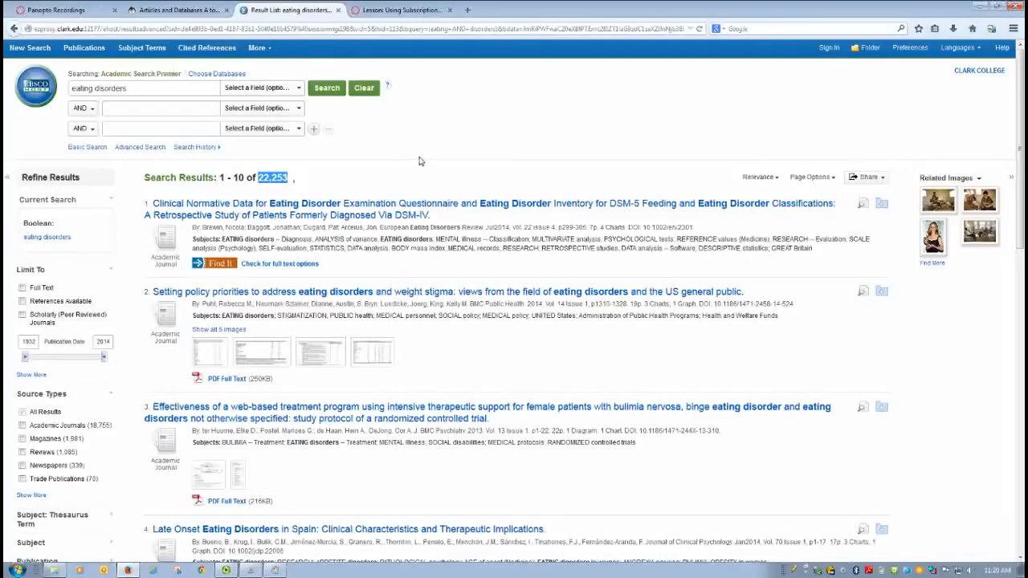
pyautogui.click(386, 167)
pyautogui.click(128, 114)
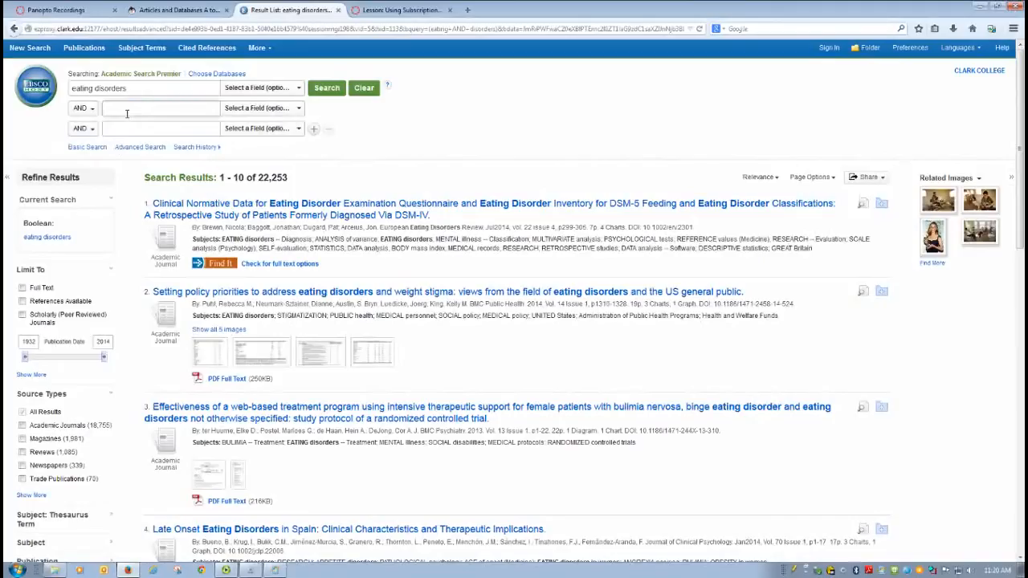
# - Limit results to full text, peer-reviewed journals and publication dates from 2000, leaving 8,395
pyautogui.click(21, 288)
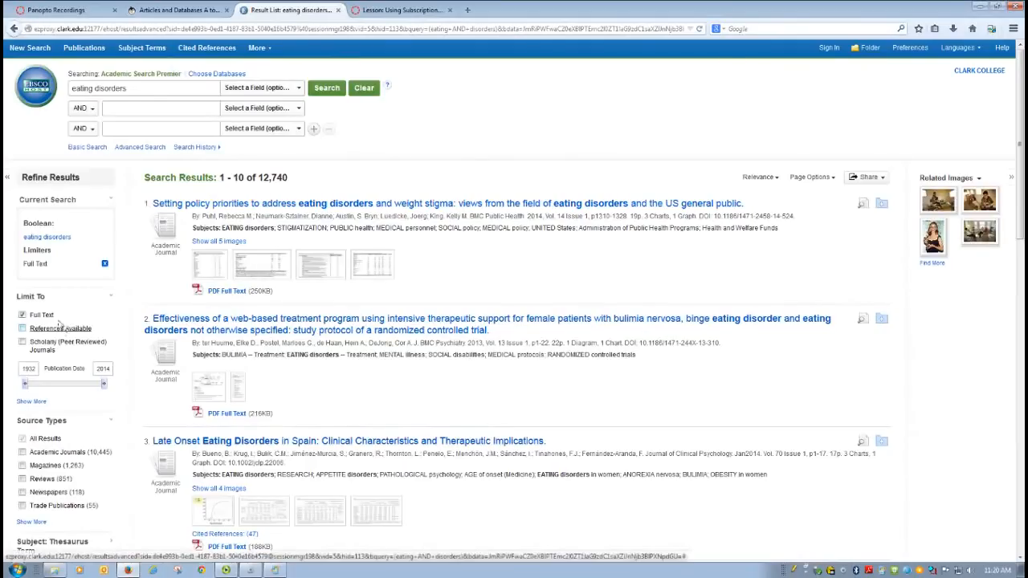
pyautogui.click(22, 343)
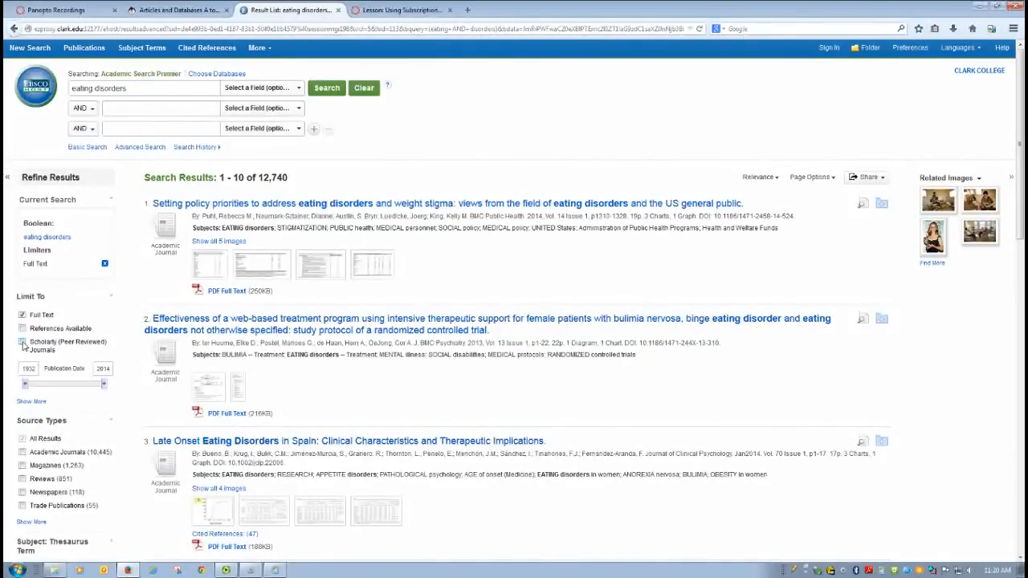
pyautogui.click(24, 344)
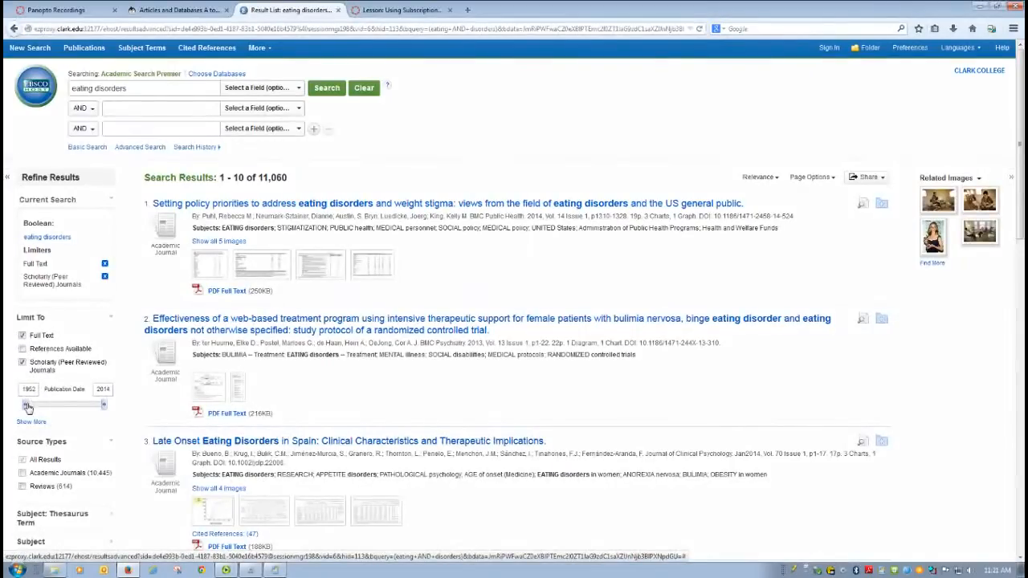
pyautogui.moveTo(28, 405); pyautogui.dragTo(90, 406)
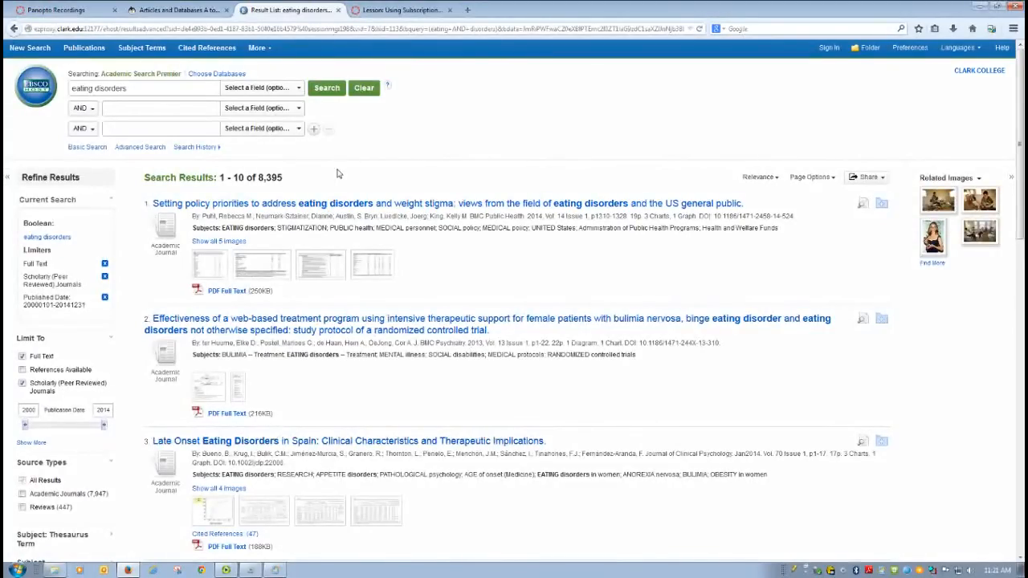
pyautogui.moveTo(129, 88); pyautogui.dragTo(67, 90)
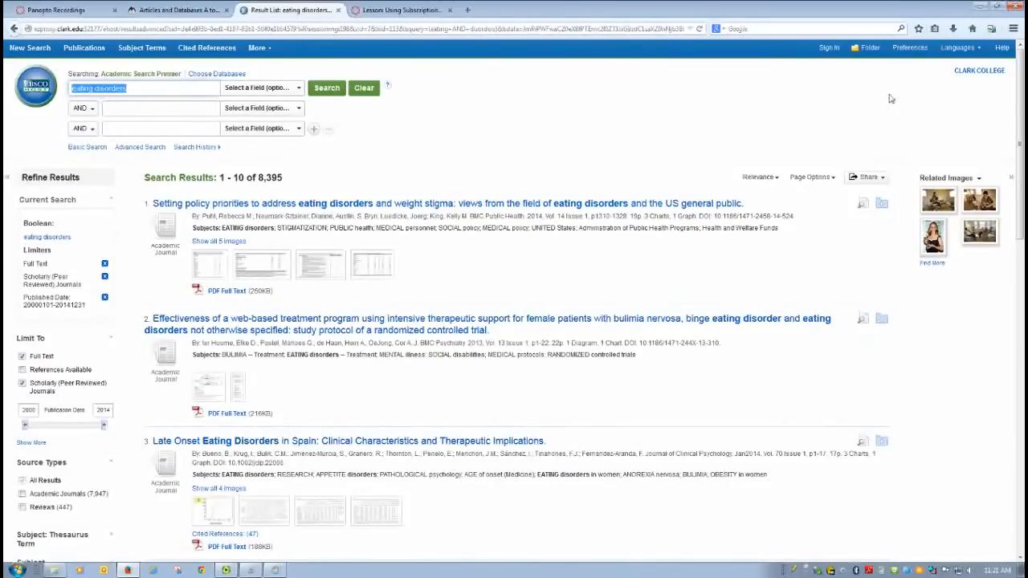
# - Add 'college students' as a second AND term, narrowing results to 361
pyautogui.click(462, 129)
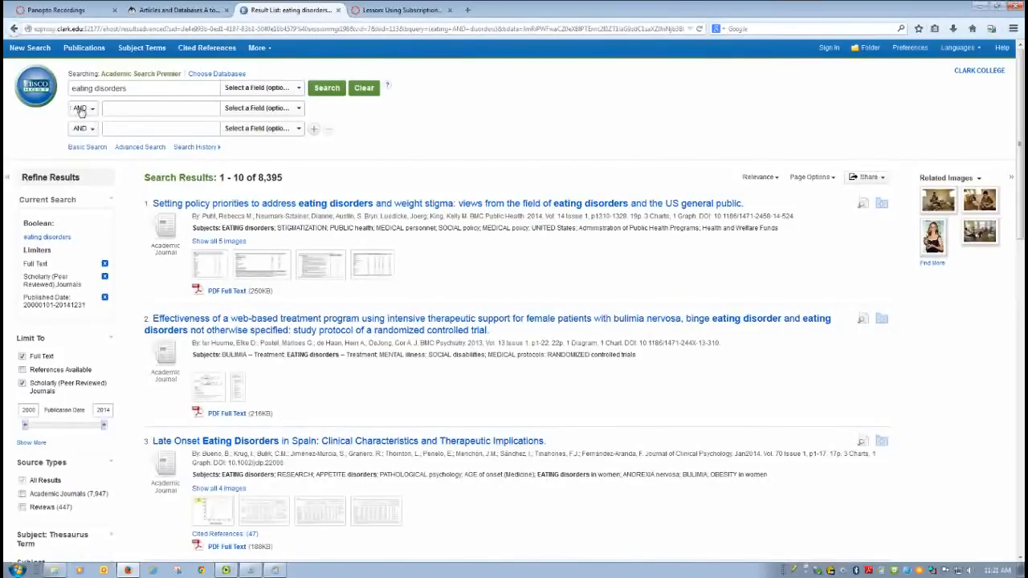
pyautogui.click(122, 109)
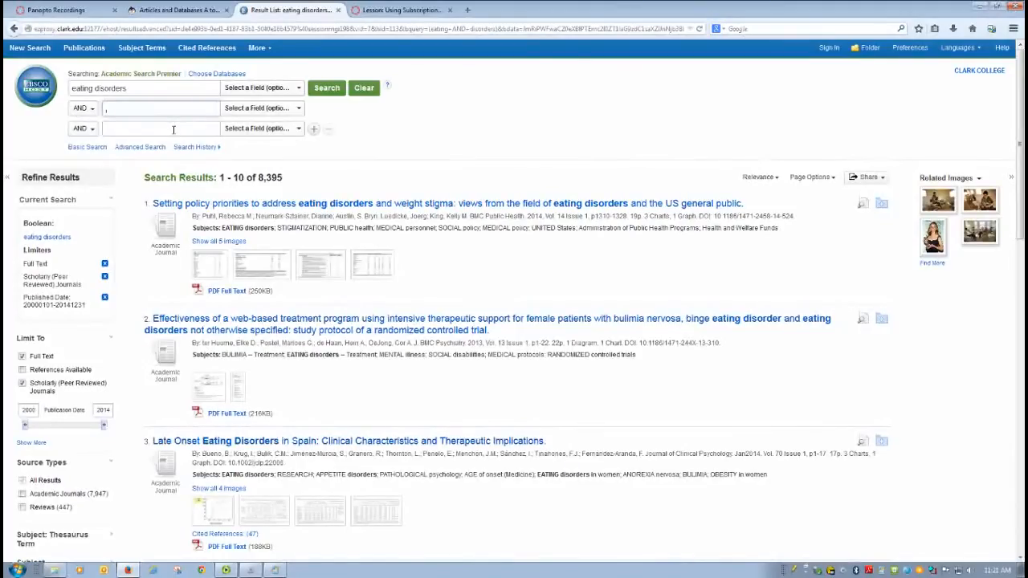
pyautogui.write('college stud')
pyautogui.write('ents')
pyautogui.click(327, 88)
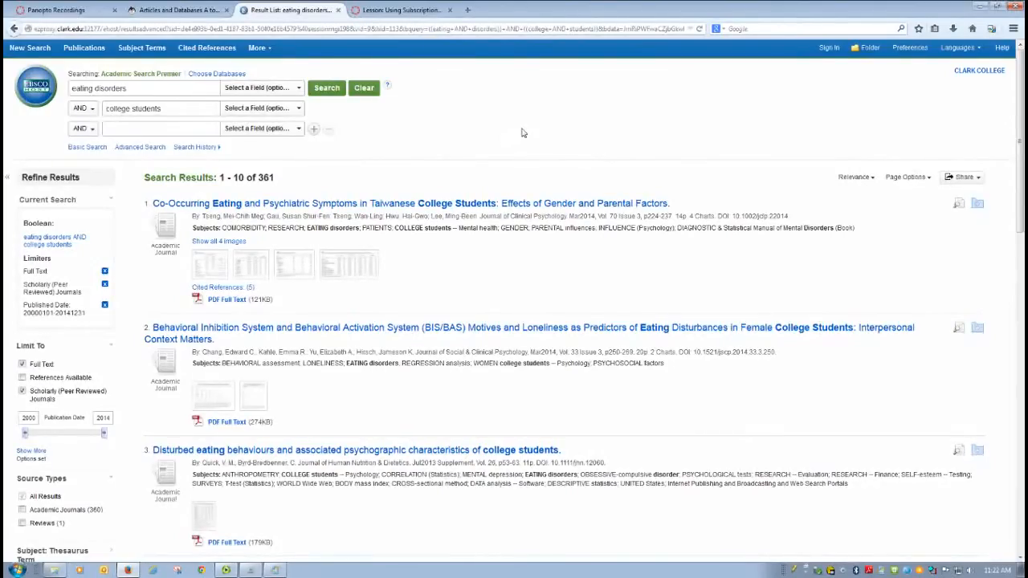
pyautogui.scroll(-2, 522, 133)
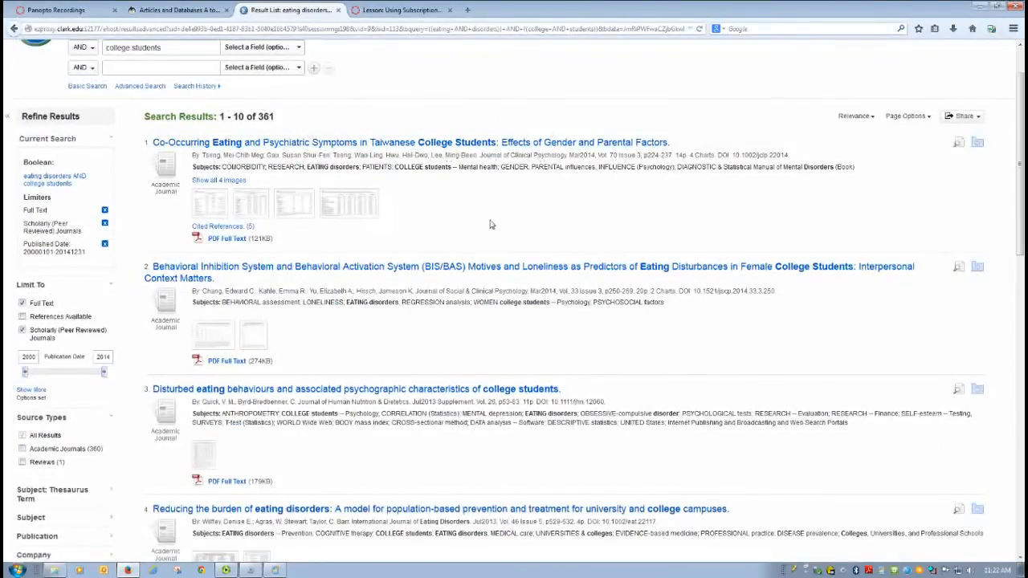
pyautogui.scroll(-1, 491, 224)
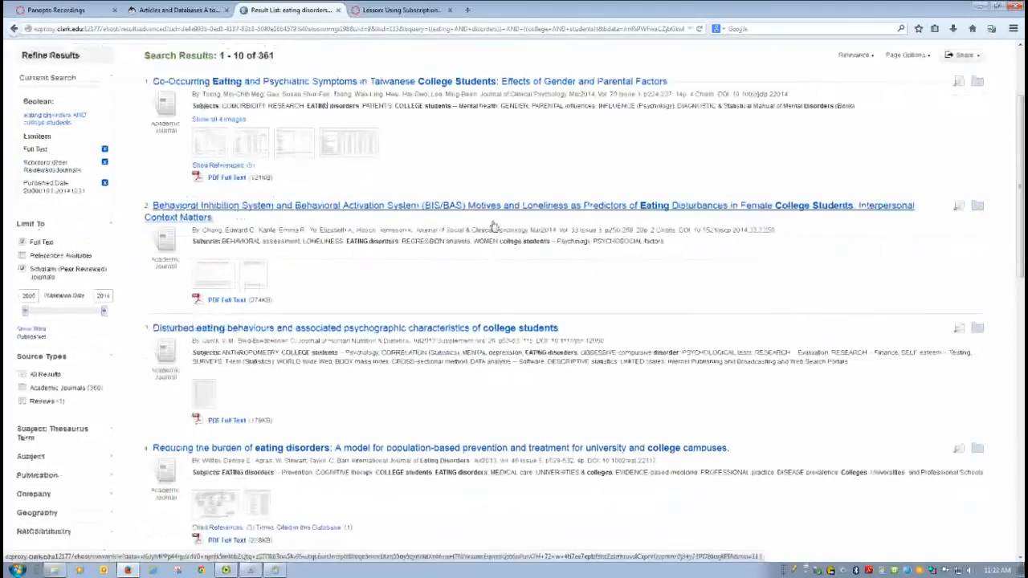
pyautogui.scroll(-3, 494, 225)
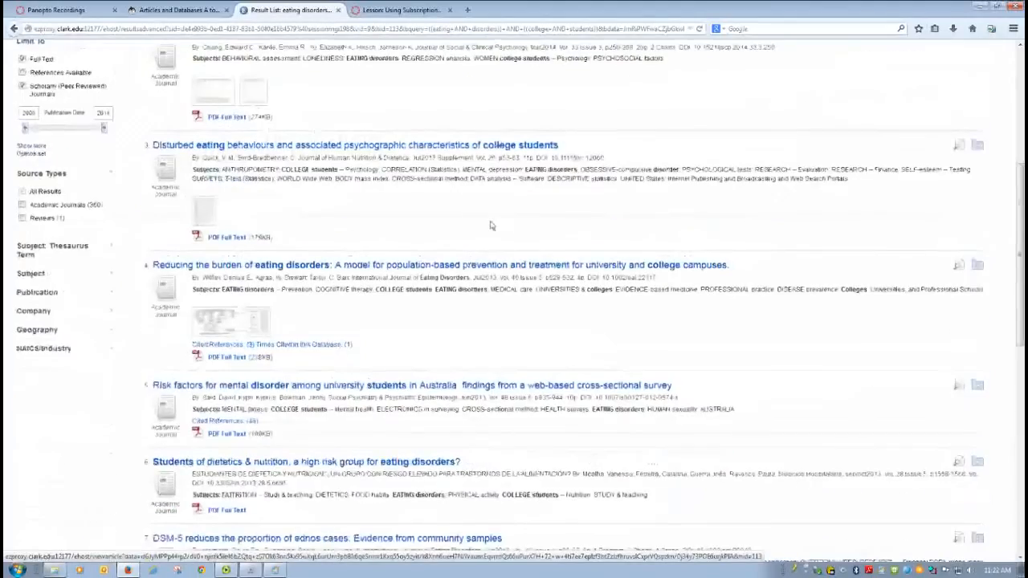
pyautogui.scroll(-3, 492, 225)
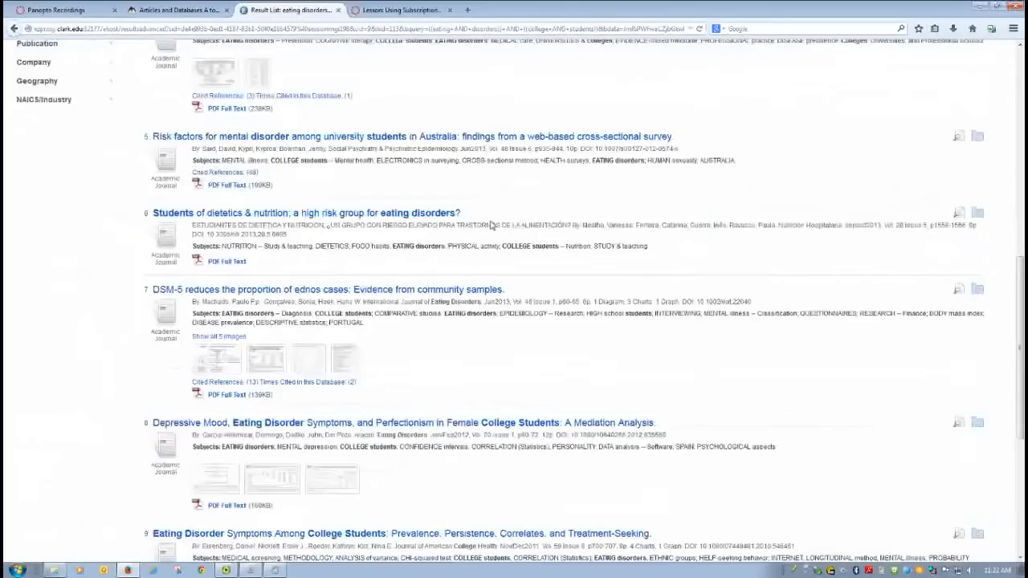
pyautogui.scroll(-3, 492, 225)
pyautogui.scroll(-3, 492, 226)
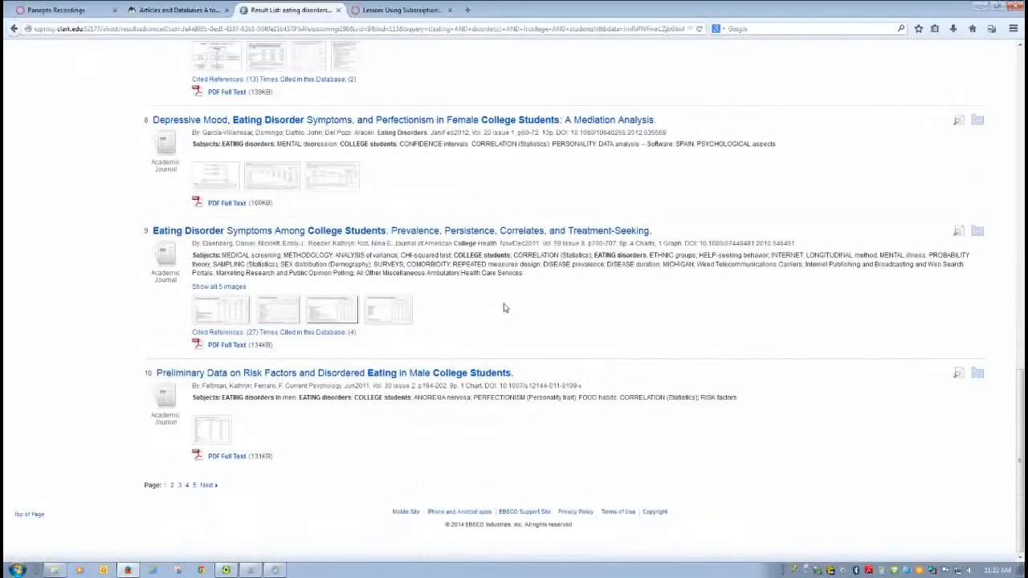
pyautogui.scroll(5, 504, 308)
pyautogui.scroll(8, 504, 307)
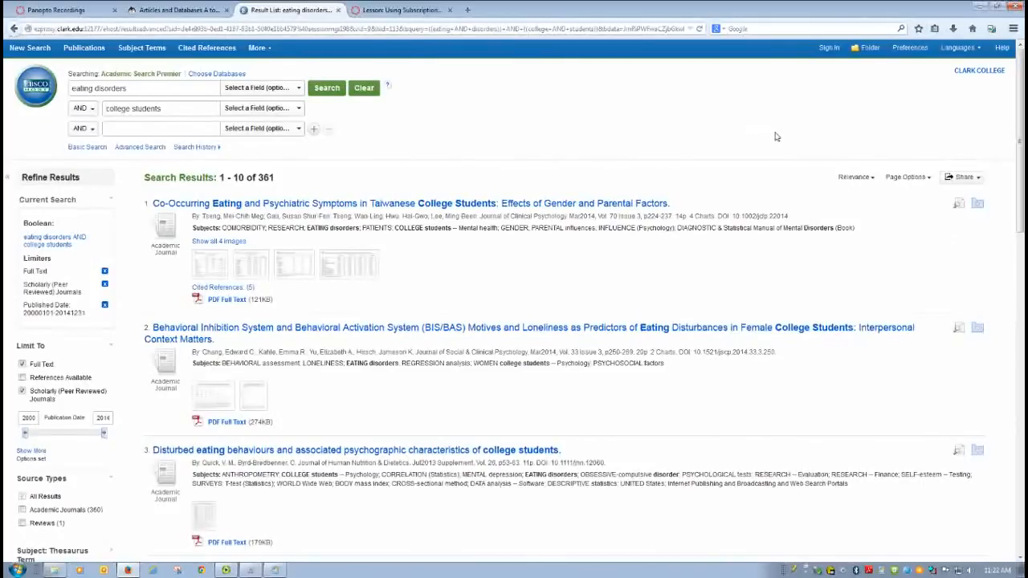
# - Show 50 results per page via Page Options
pyautogui.click(932, 183)
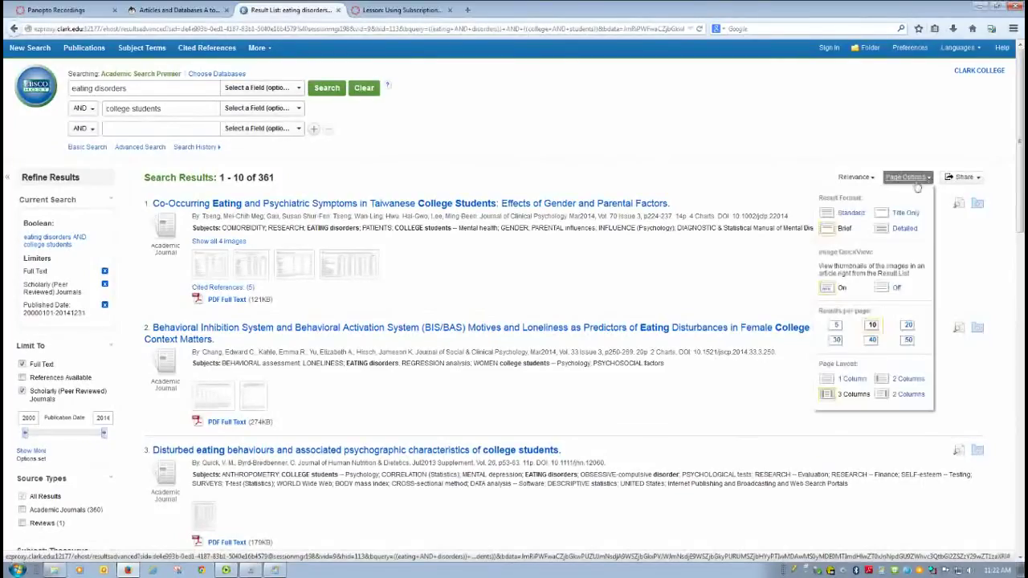
pyautogui.click(908, 341)
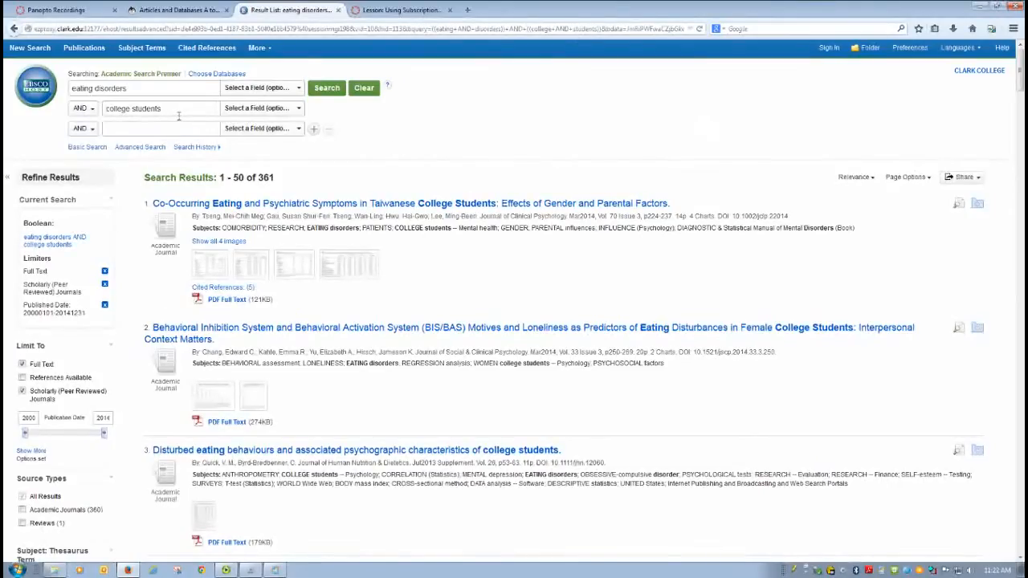
# - Replace 'college students' with 'bulimia' joined by OR, broadening results to 8,557
pyautogui.moveTo(179, 110); pyautogui.dragTo(99, 111)
pyautogui.press('Delete')
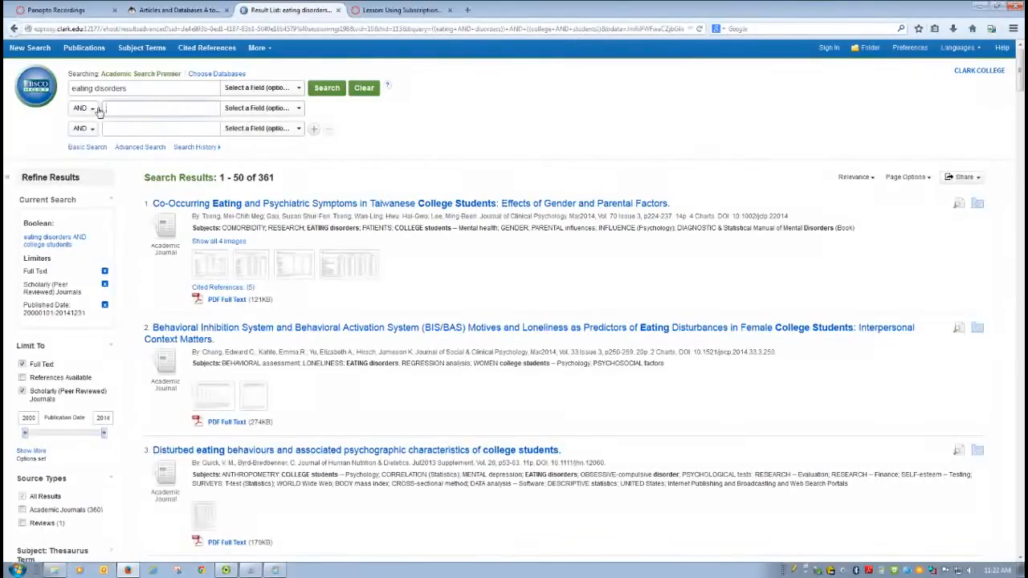
pyautogui.click(93, 108)
pyautogui.click(84, 136)
pyautogui.write('bulimia')
pyautogui.click(327, 89)
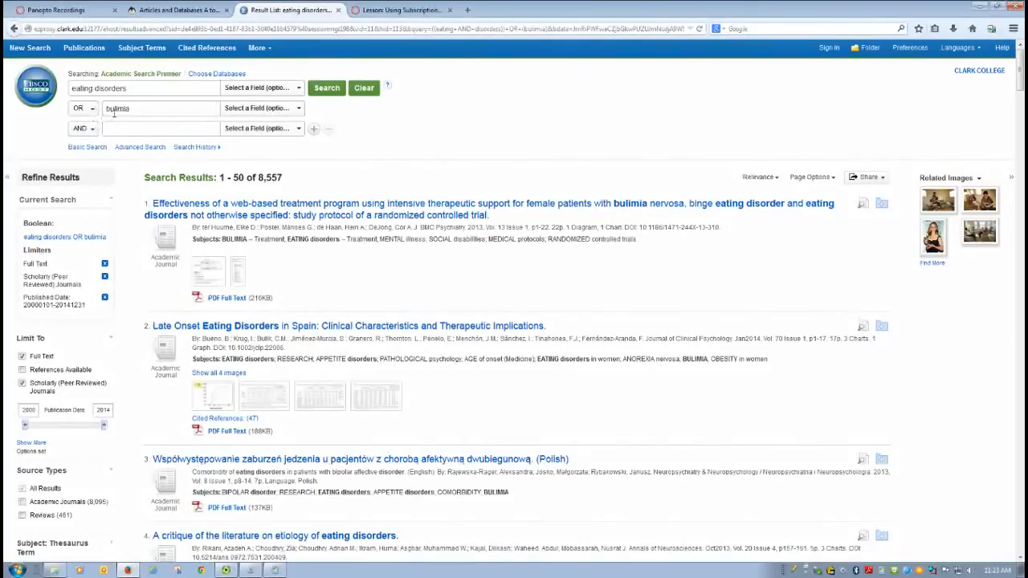
# - Search 'eating disorders' AND 'male athletes' NOT 'female', narrowing to 4 articles
pyautogui.click(92, 109)
pyautogui.doubleClick(121, 110)
pyautogui.press('BackSpace')
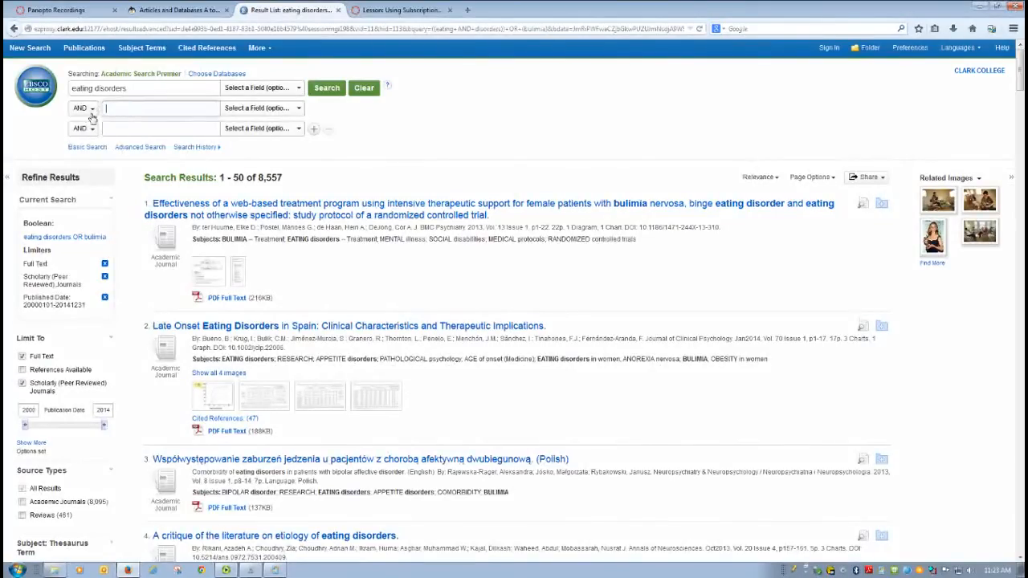
pyautogui.click(92, 129)
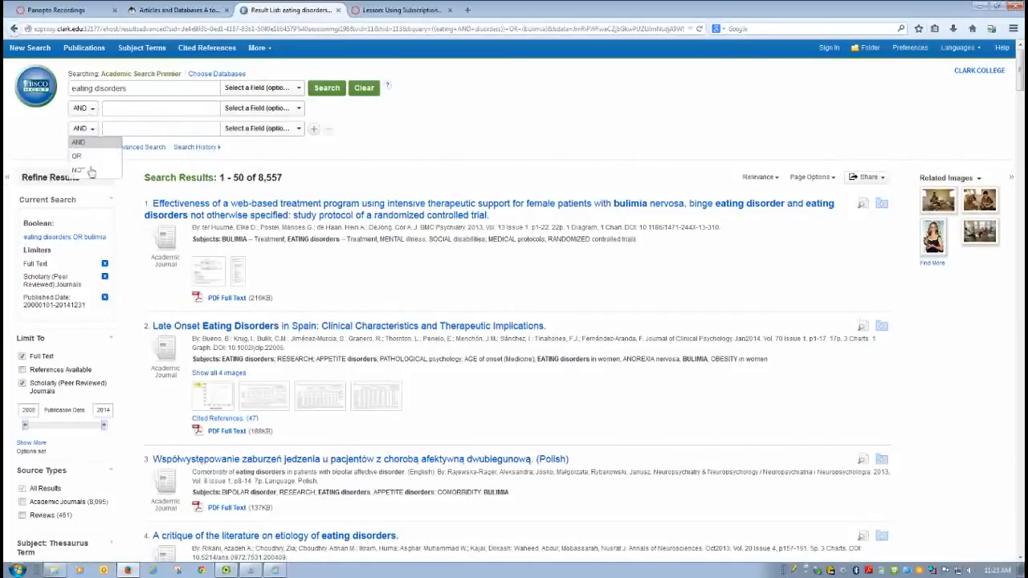
pyautogui.click(78, 169)
pyautogui.click(153, 109)
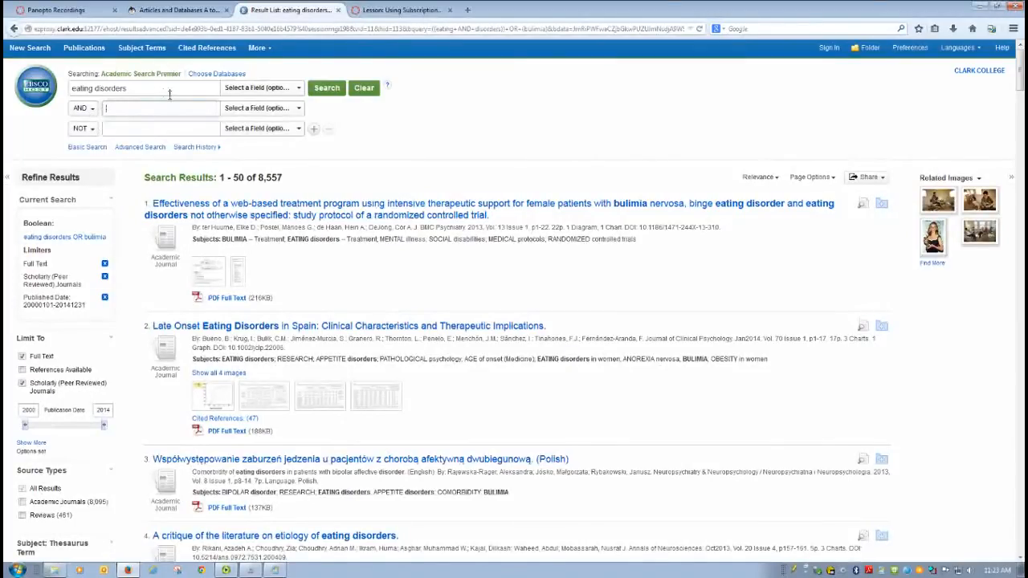
pyautogui.write('male ')
pyautogui.write('athlet')
pyautogui.write('es')
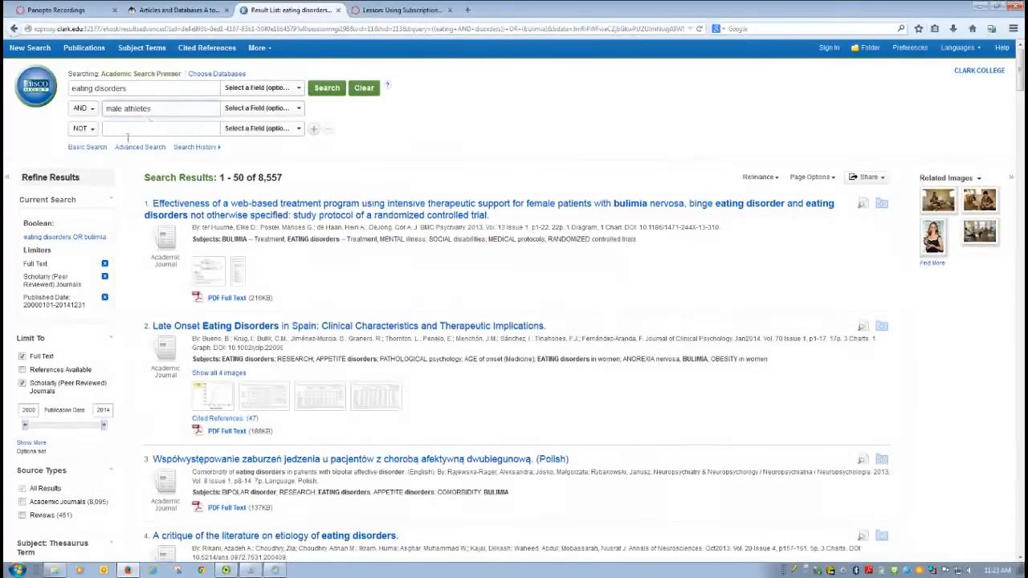
pyautogui.click(126, 128)
pyautogui.write('femal')
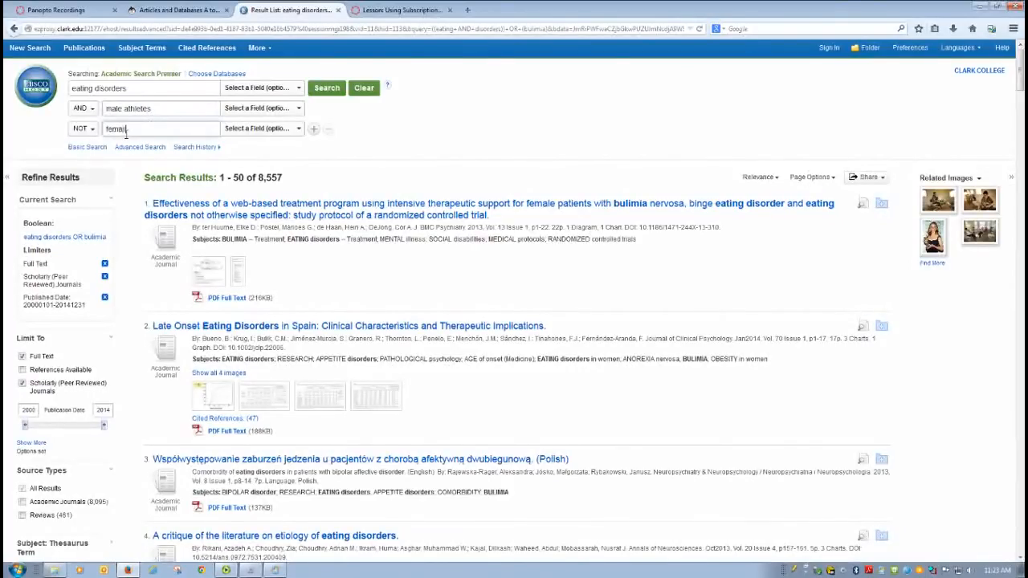
pyautogui.write('e')
pyautogui.click(337, 89)
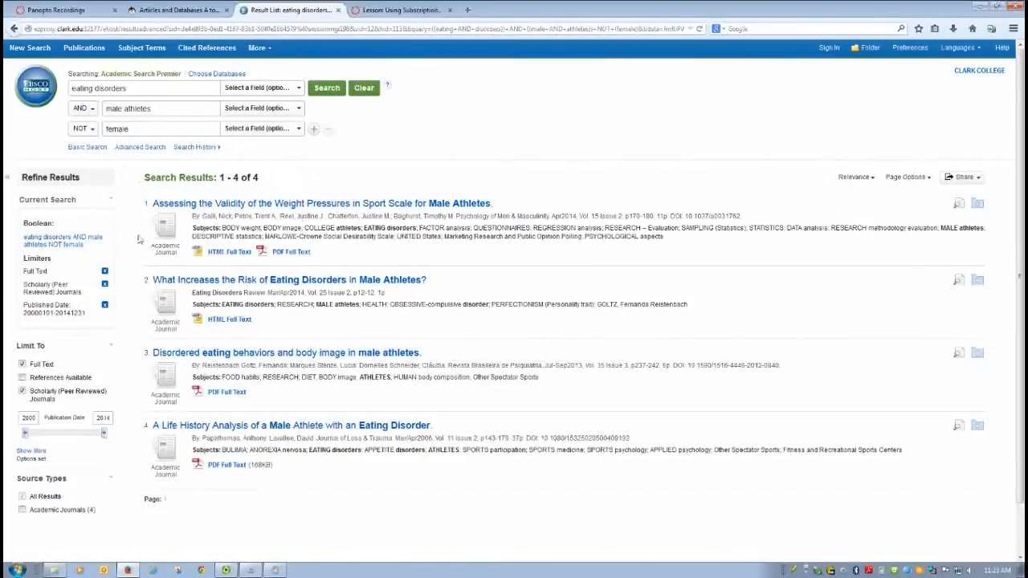
# - Remove the publication date and peer-reviewed limiters and set the third row back to AND
pyautogui.click(105, 307)
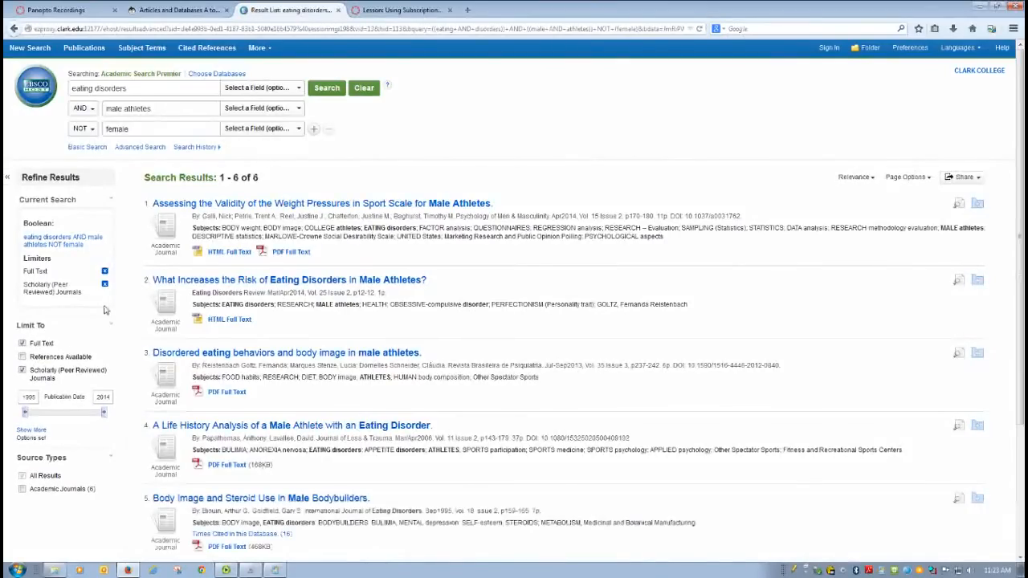
pyautogui.click(106, 287)
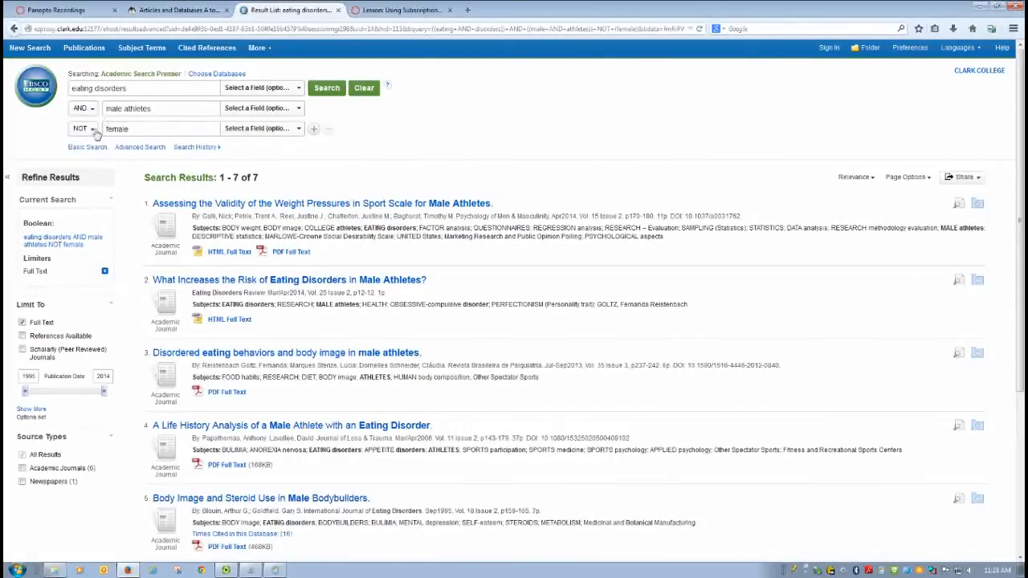
pyautogui.click(91, 129)
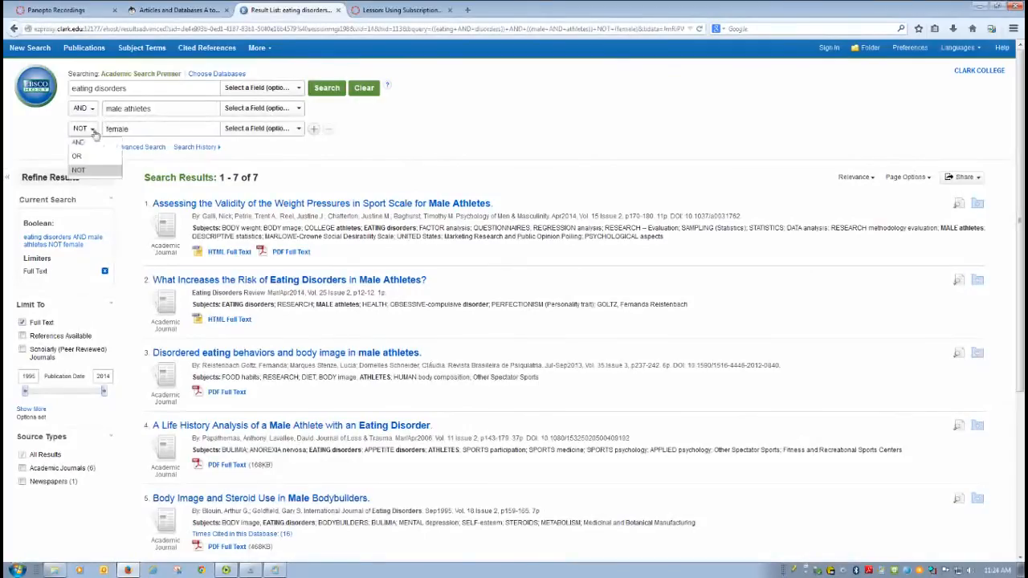
pyautogui.click(80, 143)
# - Delete 'female' and rerun eating disorders AND male athletes, giving 19 results
pyautogui.moveTo(133, 128); pyautogui.dragTo(96, 131)
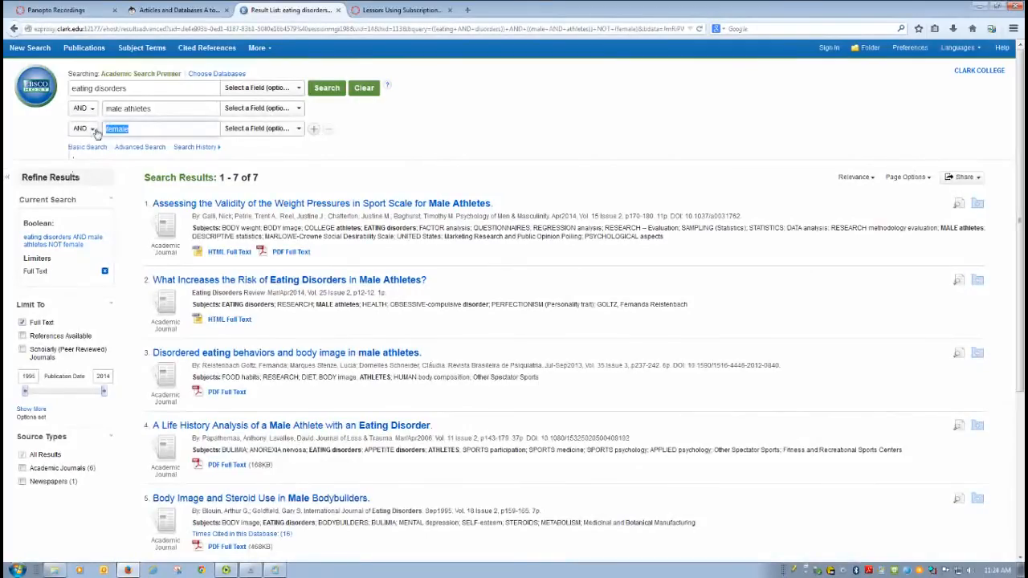
pyautogui.press('BackSpace')
pyautogui.click(326, 87)
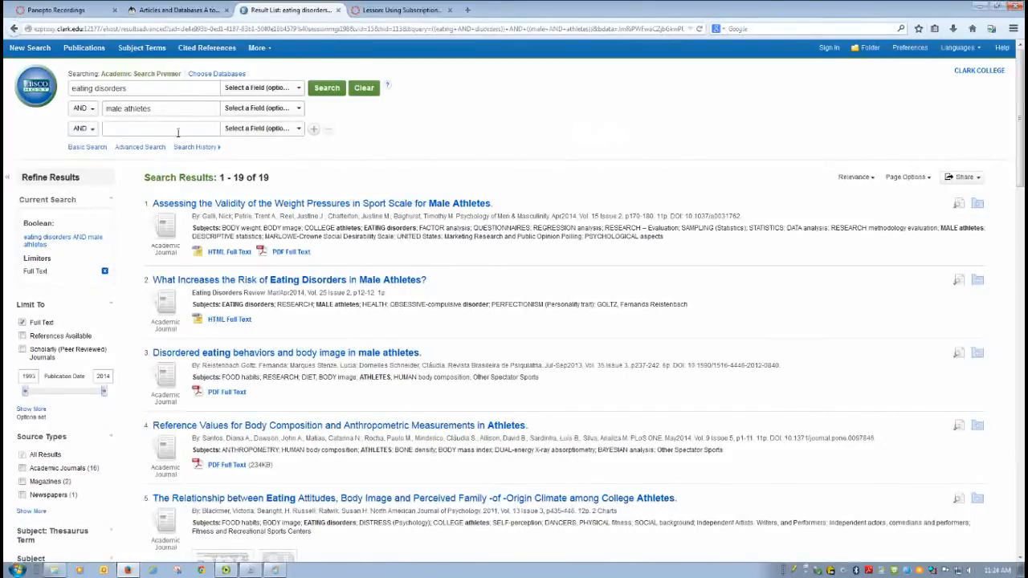
# - Search truncated 'eating disord*' AND 'male athlet*', then limit to peer-reviewed journals for 21 results
pyautogui.moveTo(161, 108)
pyautogui.mouseDown()
pyautogui.moveTo(104, 109)
pyautogui.moveTo(117, 89)
pyautogui.mouseUp()
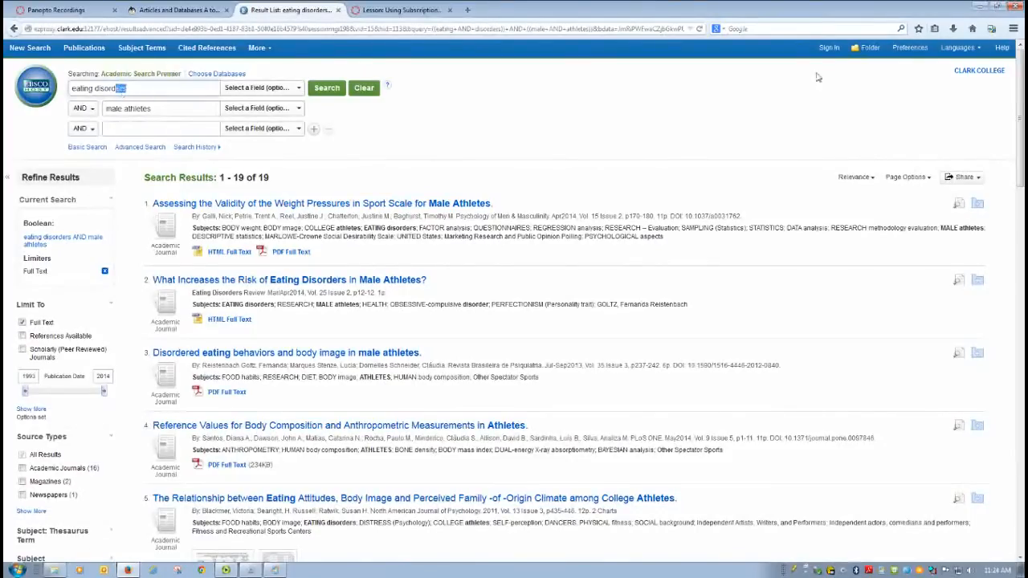
pyautogui.press('BackSpace')
pyautogui.click(152, 109)
pyautogui.moveTo(152, 109); pyautogui.dragTo(147, 109)
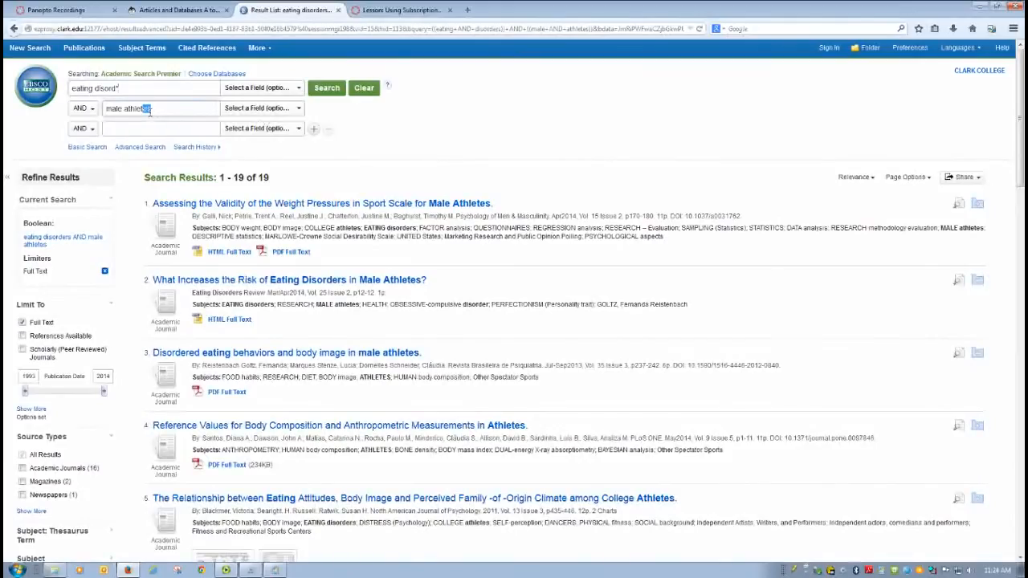
pyautogui.write('*')
pyautogui.click(327, 88)
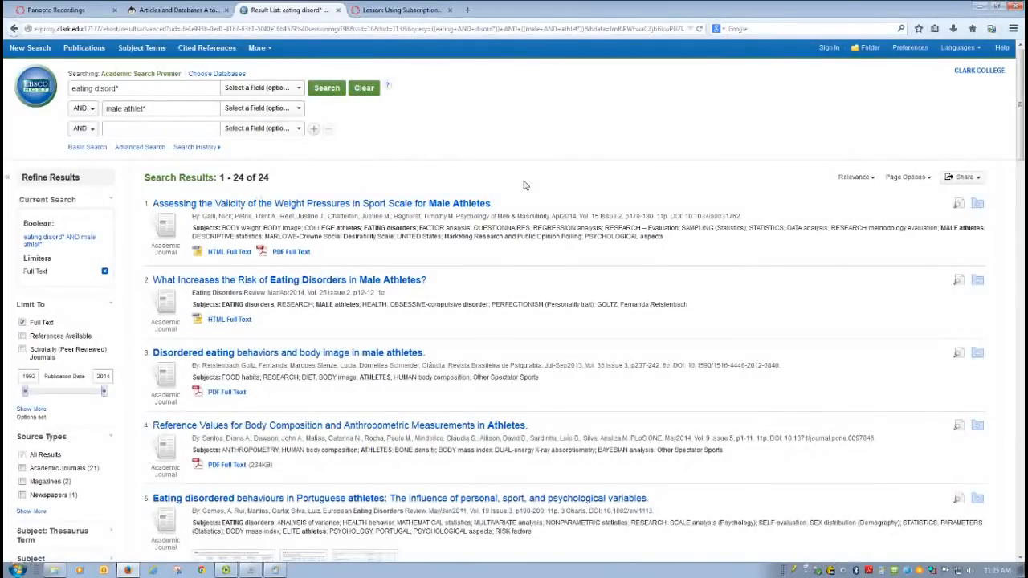
pyautogui.click(22, 350)
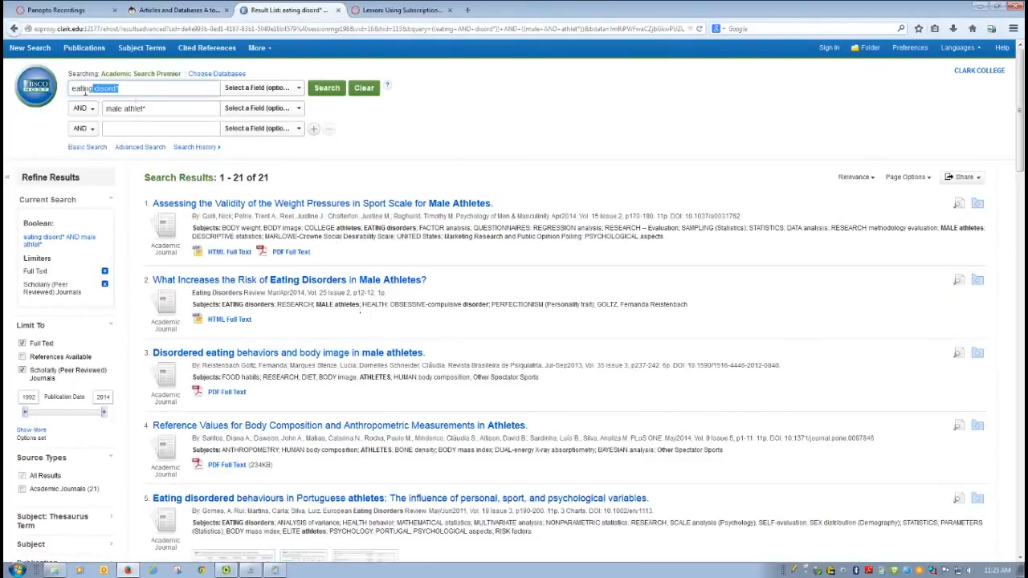
# - Clear the old terms, search physical education and limit publication dates from 2000
pyautogui.moveTo(118, 88); pyautogui.dragTo(64, 90)
pyautogui.press('Delete')
pyautogui.moveTo(166, 109); pyautogui.dragTo(98, 111)
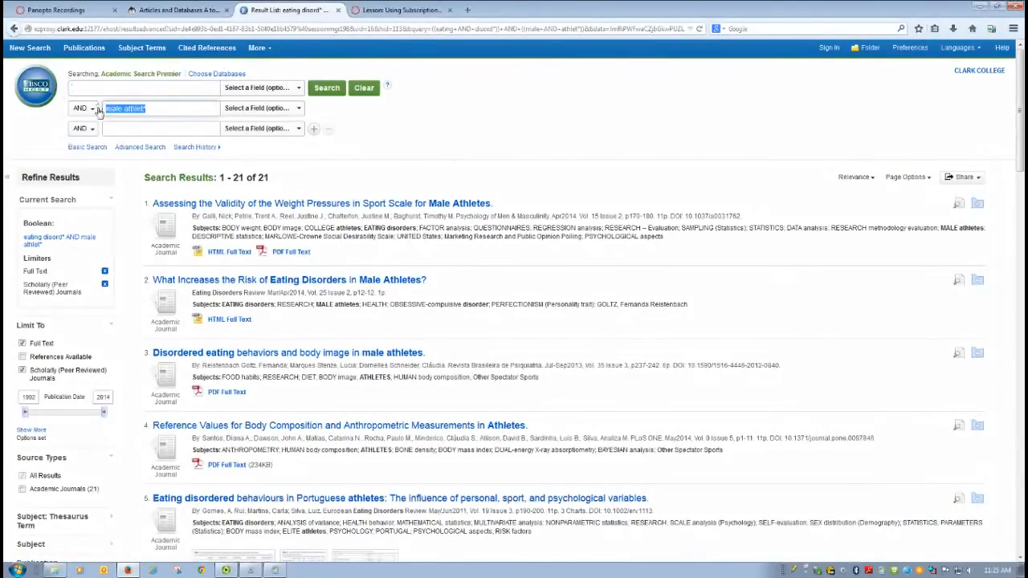
pyautogui.press('Delete')
pyautogui.click(109, 91)
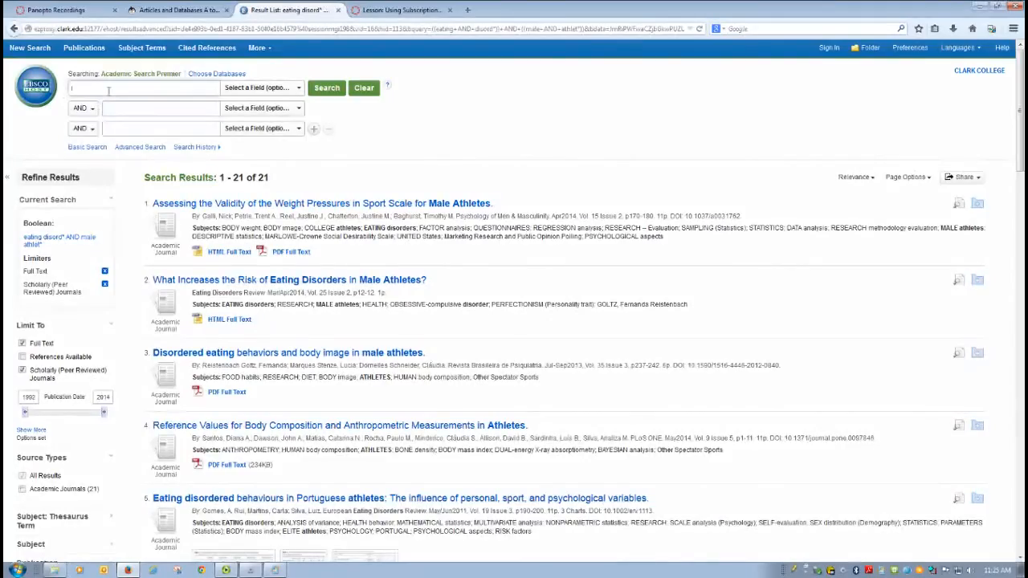
pyautogui.write('bhi')
pyautogui.write('sical educ')
pyautogui.write('ation')
pyautogui.click(327, 87)
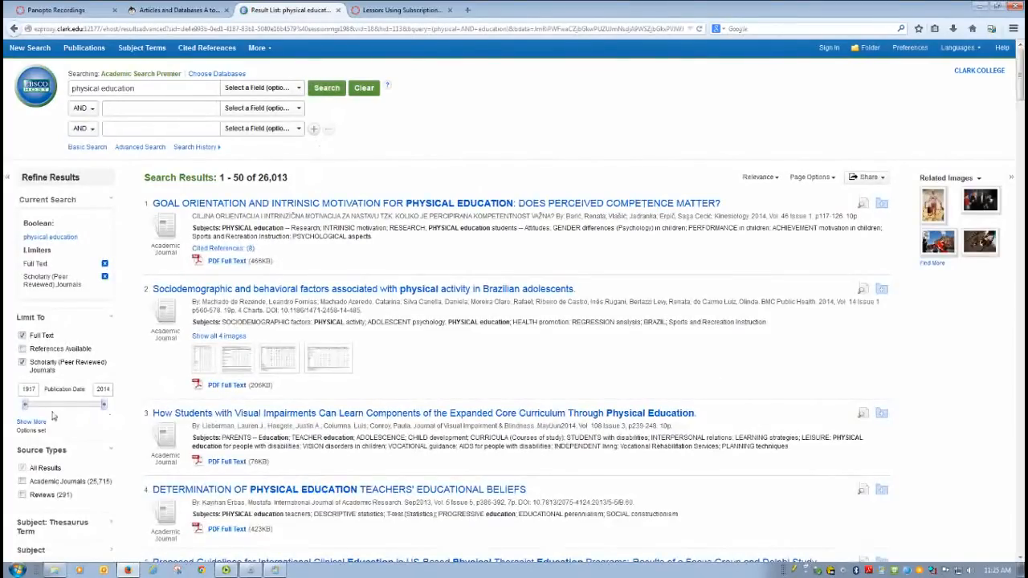
pyautogui.moveTo(28, 405); pyautogui.dragTo(98, 406)
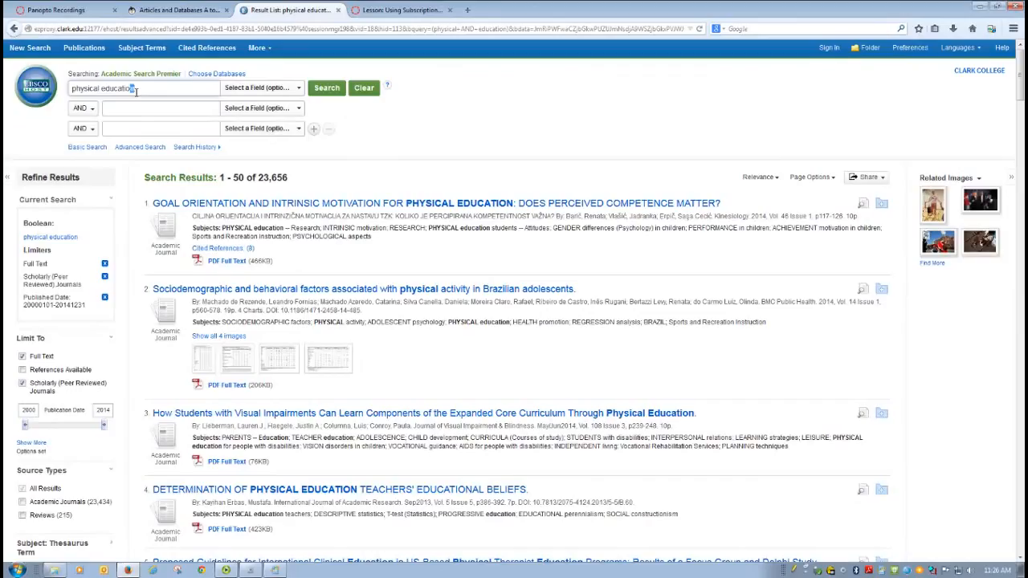
# - Truncate to physical educat*, rerun for 27,189 results, then empty the search box
pyautogui.moveTo(135, 88); pyautogui.dragTo(129, 90)
pyautogui.write('*')
pyautogui.click(327, 88)
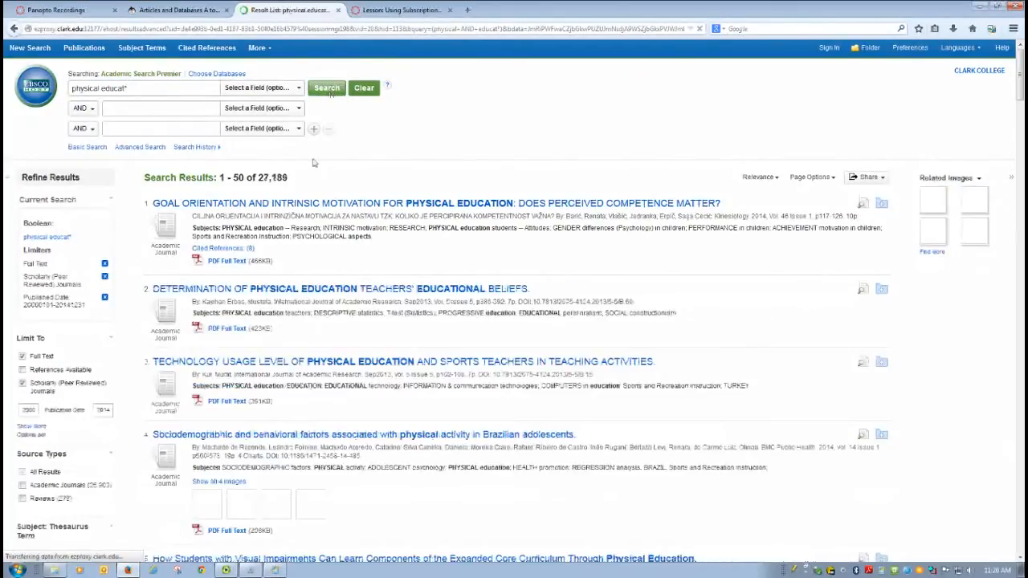
pyautogui.moveTo(139, 88); pyautogui.dragTo(56, 104)
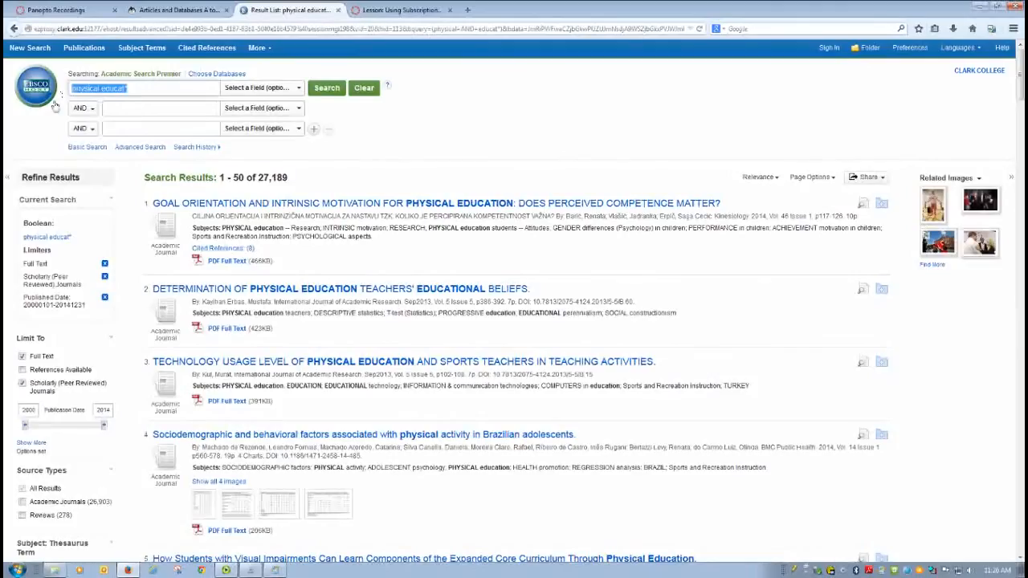
pyautogui.press('BackSpace')
pyautogui.write('"')
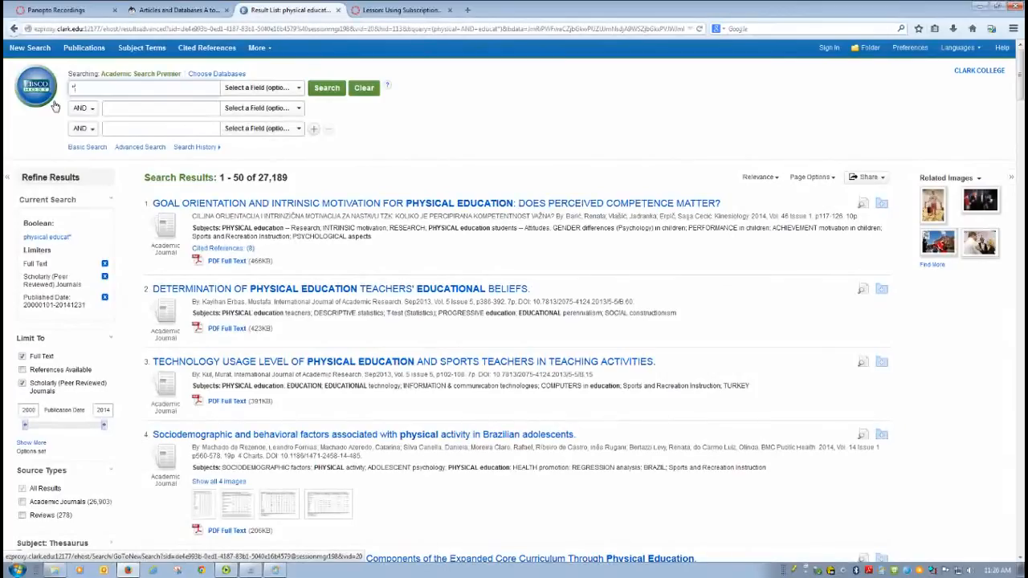
pyautogui.write('eating d')
pyautogui.write('isorders')
# - Search eating disorders AND male athletes, returning 13 articles
pyautogui.click(147, 108)
pyautogui.write('male')
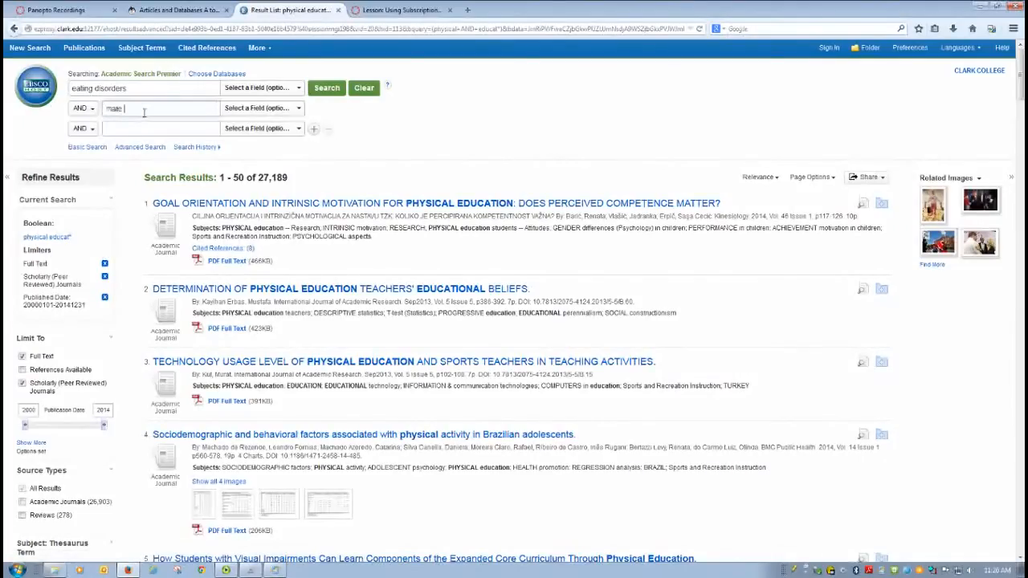
pyautogui.write(' colleg')
pyautogui.write('es')
pyautogui.press('BackSpace')
pyautogui.press('BackSpace')
pyautogui.press('BackSpace')
pyautogui.write('athletes')
pyautogui.click(326, 87)
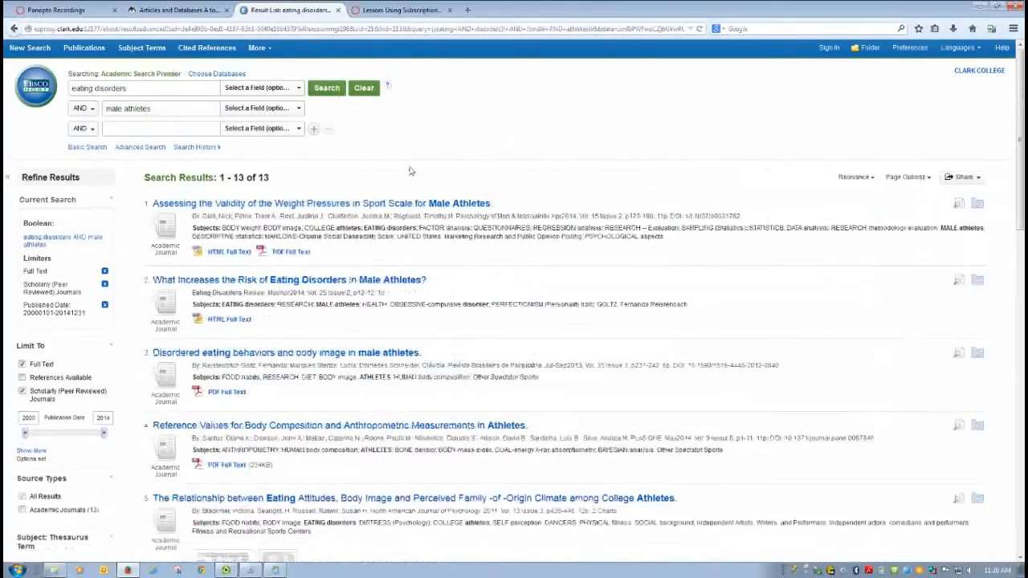
# - Quote "male athletes" as an exact phrase and rerun, narrowing to 4 articles
pyautogui.click(161, 108)
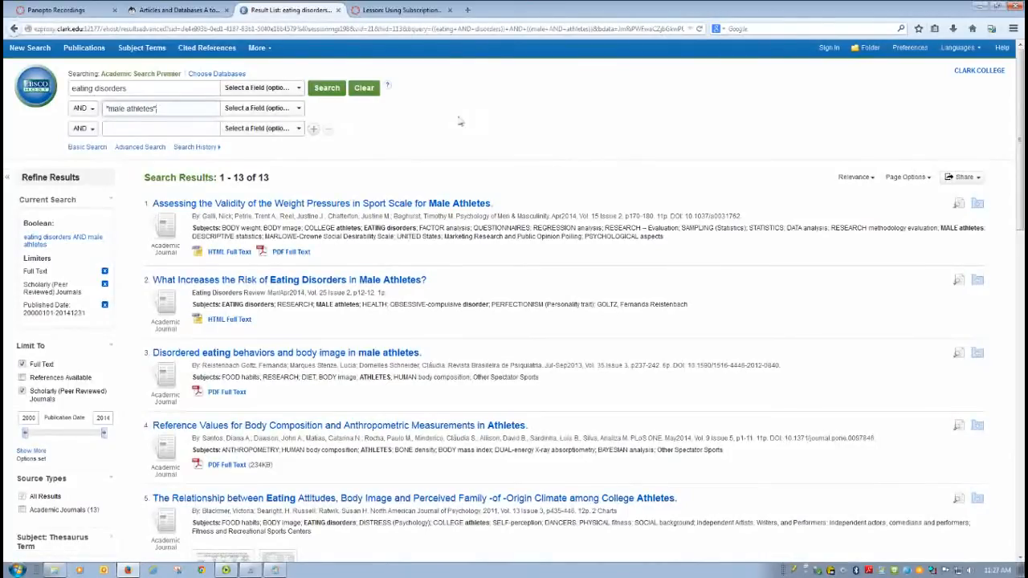
pyautogui.click(327, 87)
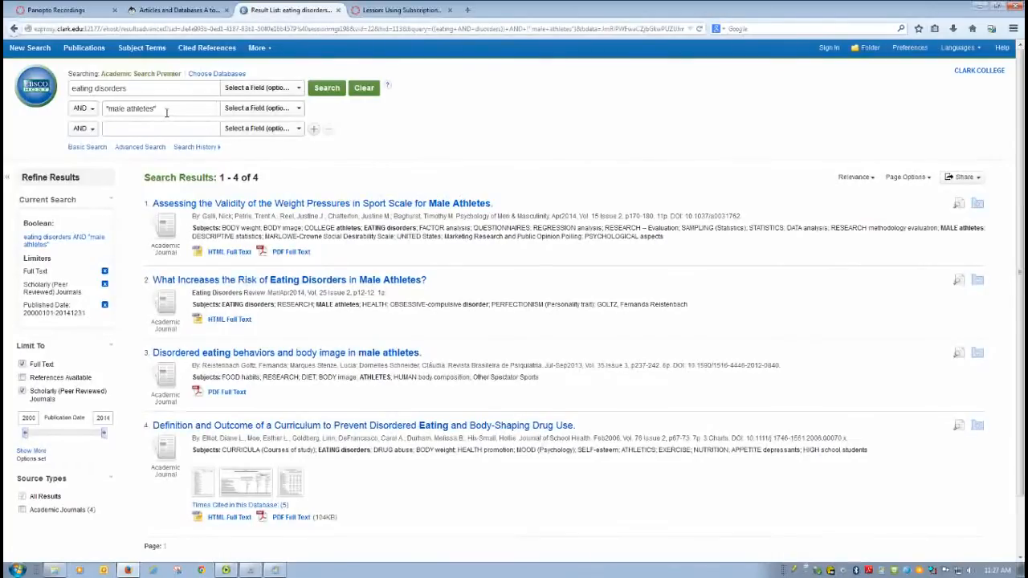
pyautogui.moveTo(167, 111); pyautogui.dragTo(105, 111)
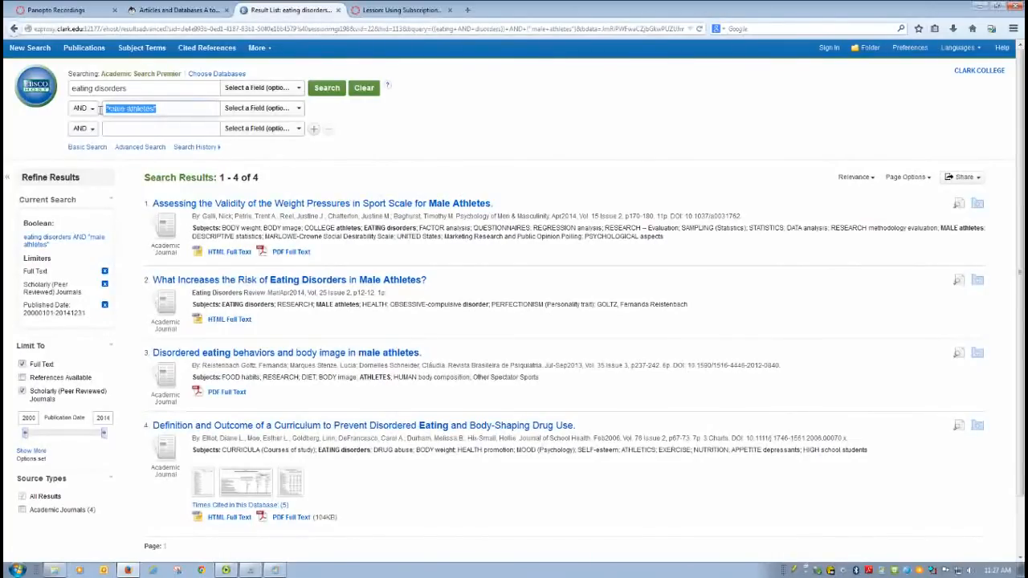
# - Search misspelled eating disorders alone, getting no results with spelling suggestions, then clear the term
pyautogui.press('BackSpace')
pyautogui.moveTo(129, 89); pyautogui.dragTo(103, 88)
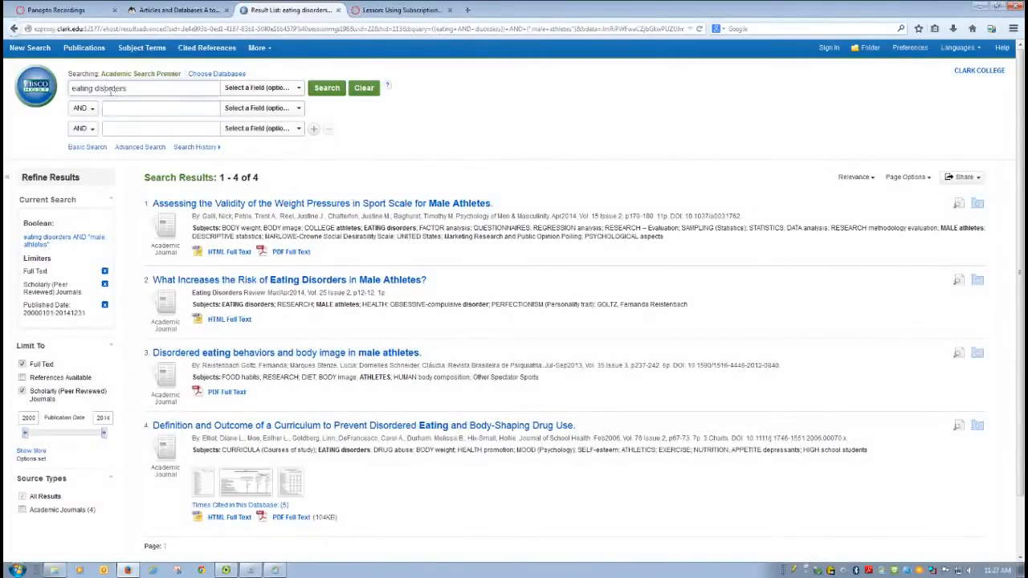
pyautogui.write('order')
pyautogui.press('Return')
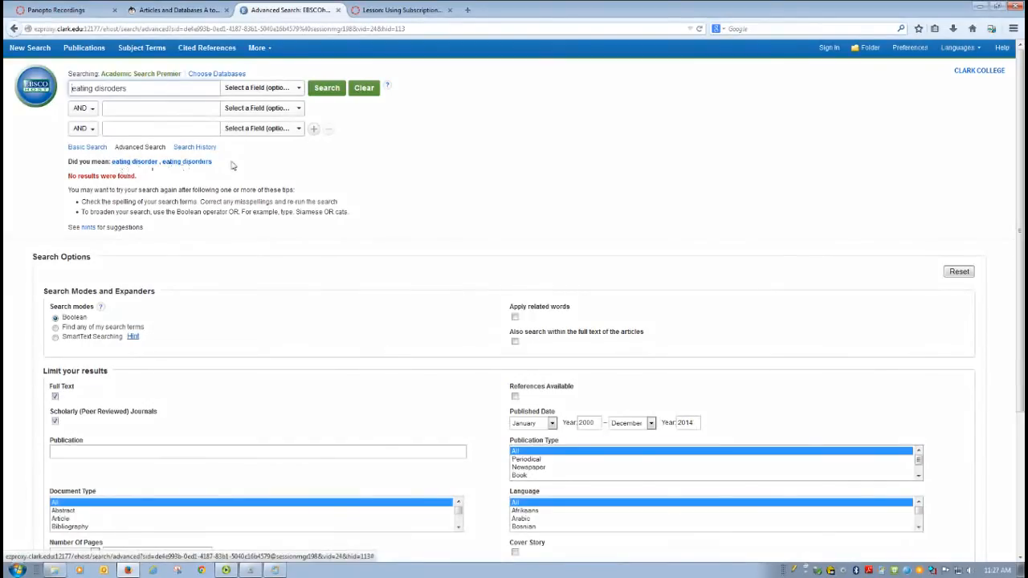
pyautogui.moveTo(134, 89); pyautogui.dragTo(71, 92)
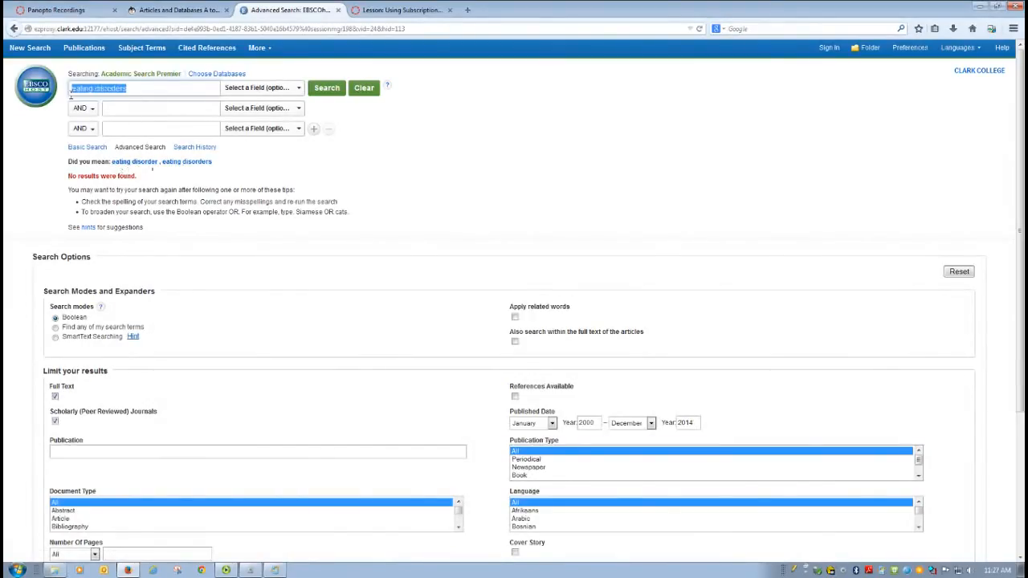
pyautogui.press('BackSpace')
pyautogui.write('ecstasy')
# - Search ecstacy AND addiction with the full-text limit removed
pyautogui.press('BackSpace')
pyautogui.press('BackSpace')
pyautogui.press('BackSpace')
pyautogui.write('acy')
pyautogui.click(124, 107)
pyautogui.write('addicti')
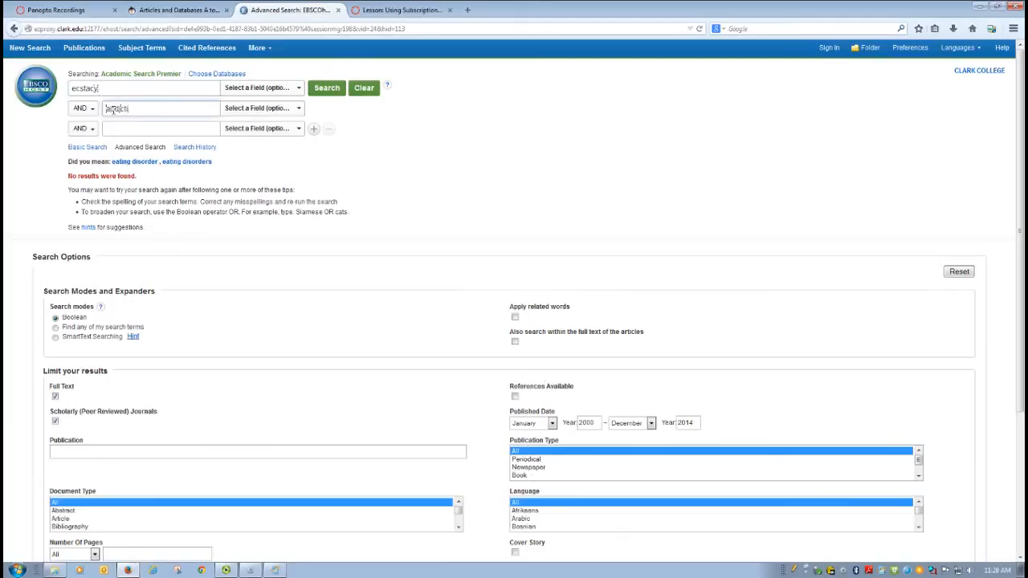
pyautogui.write('on')
pyautogui.click(54, 396)
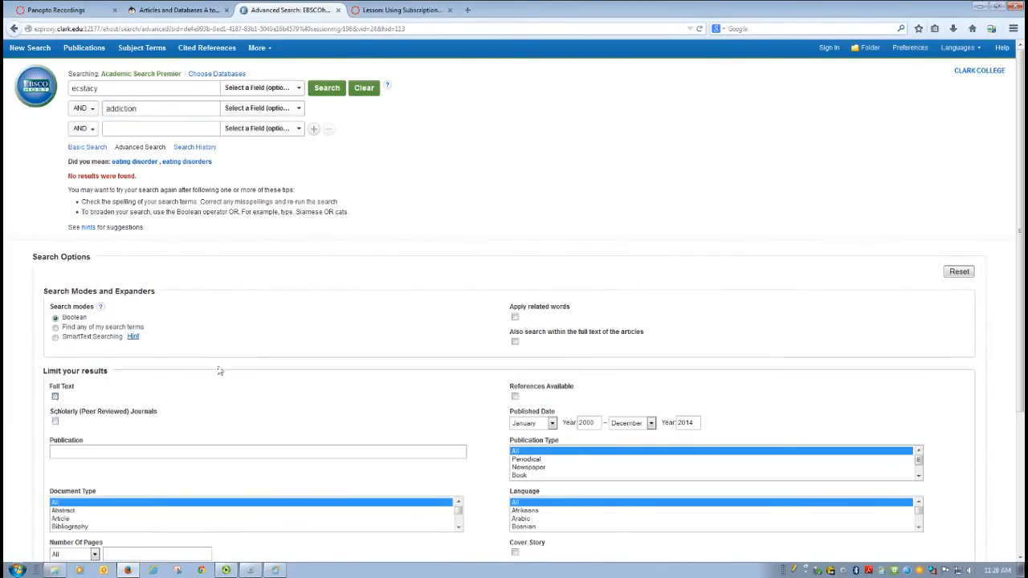
pyautogui.click(327, 87)
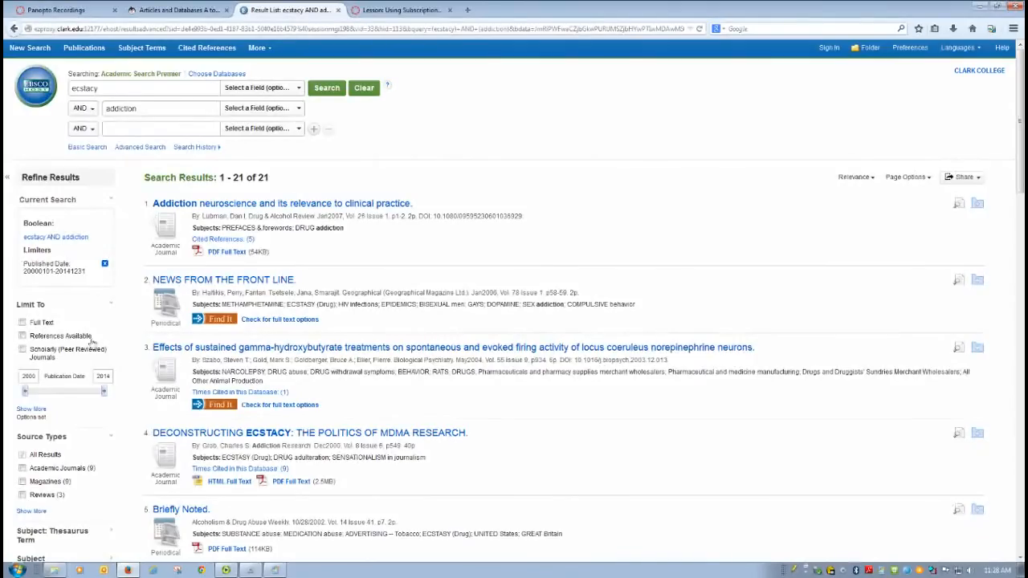
# - Limit to full-text scholarly journals and respell ecstasy, raising results from 6 to 237
pyautogui.click(22, 322)
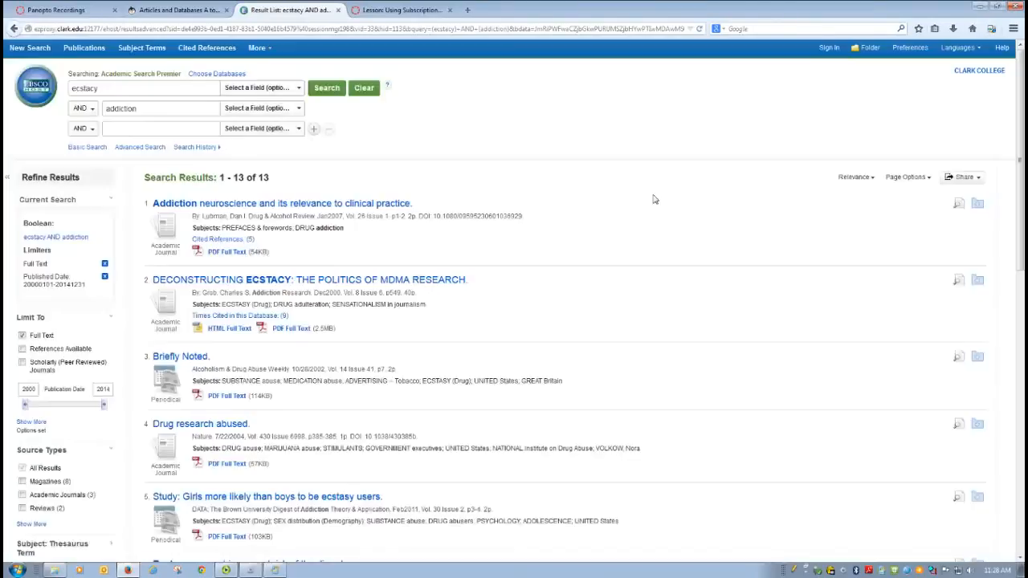
pyautogui.click(22, 363)
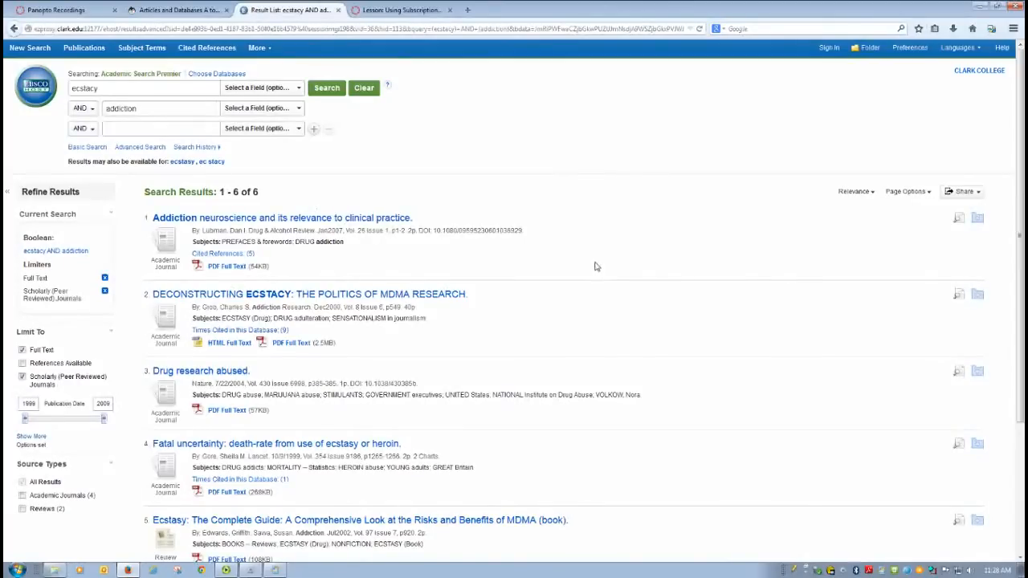
pyautogui.click(93, 88)
pyautogui.write('s')
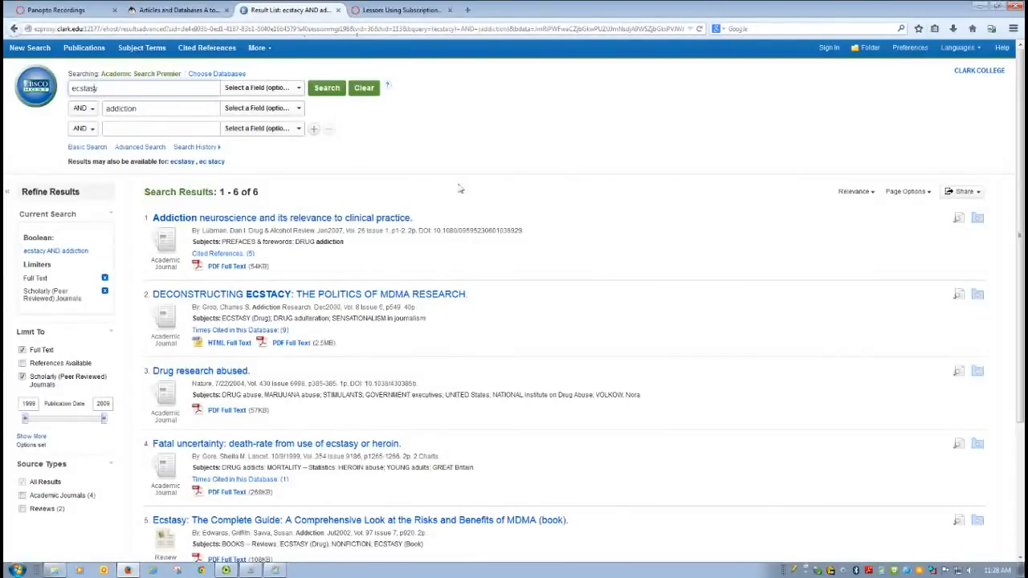
pyautogui.click(326, 88)
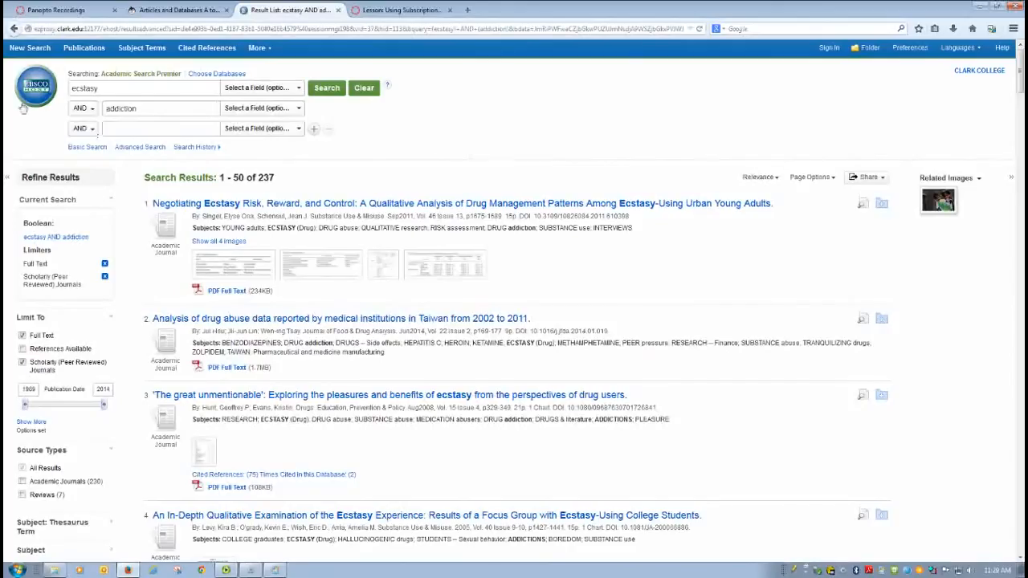
# - Delete the addiction term and select ecstasy for replacing
pyautogui.doubleClick(84, 88)
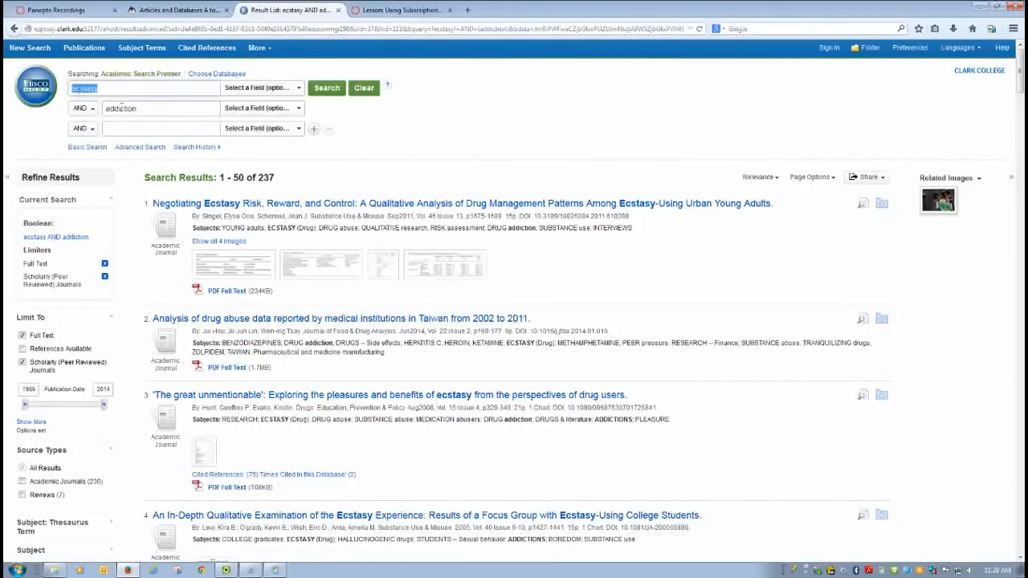
pyautogui.doubleClick(128, 108)
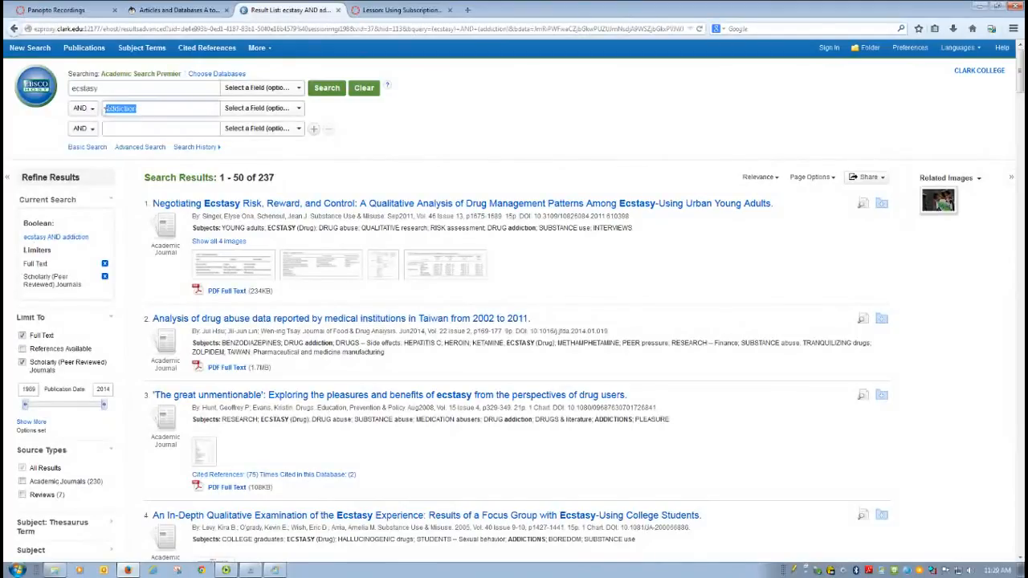
pyautogui.press('BackSpace')
pyautogui.moveTo(103, 90); pyautogui.dragTo(63, 102)
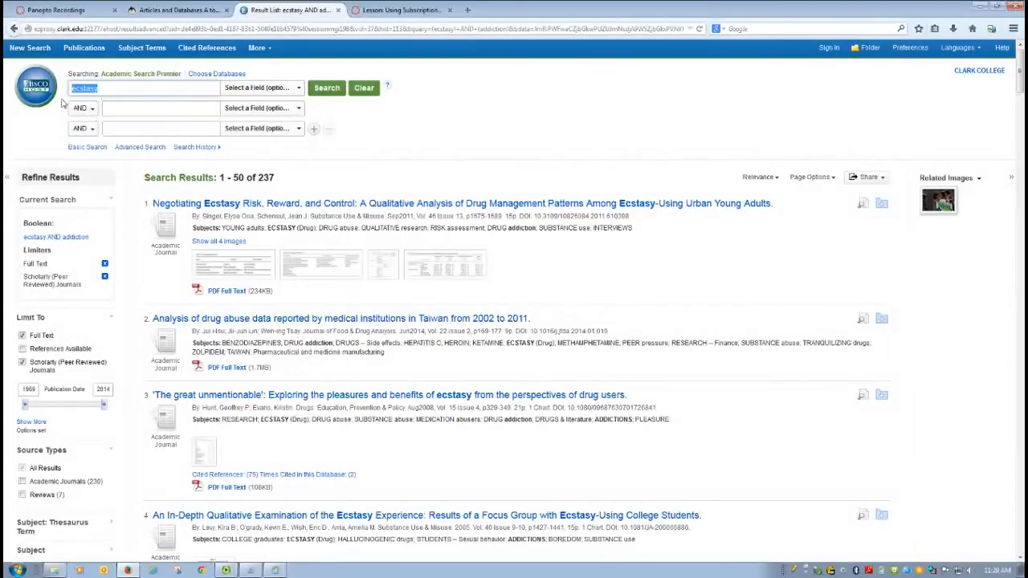
pyautogui.write('mag')
pyautogui.write('ic')
# - Remove then restore the peer-reviewed journals limiter, showing 601, 290, then 237 results
pyautogui.click(105, 276)
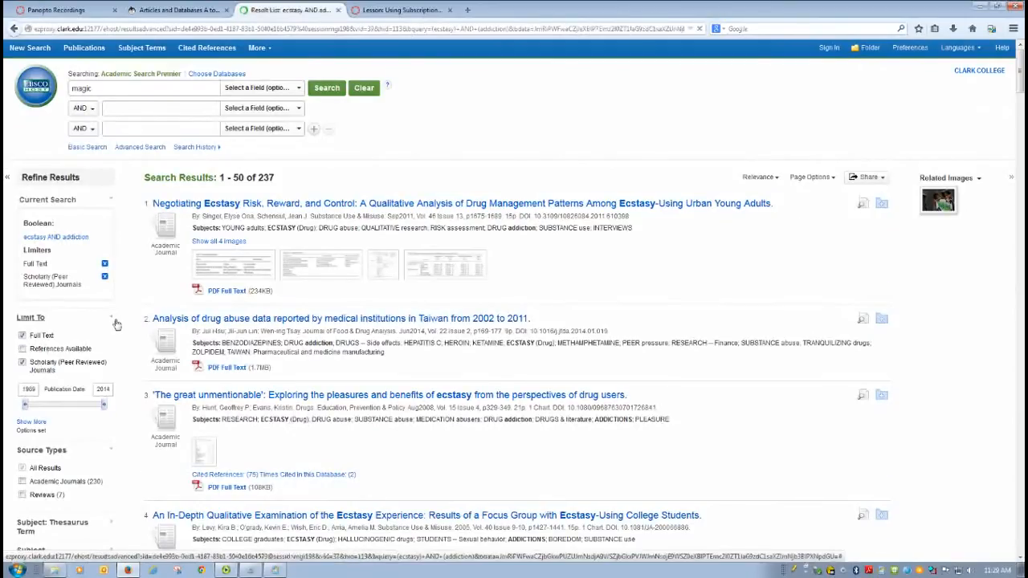
pyautogui.click(23, 288)
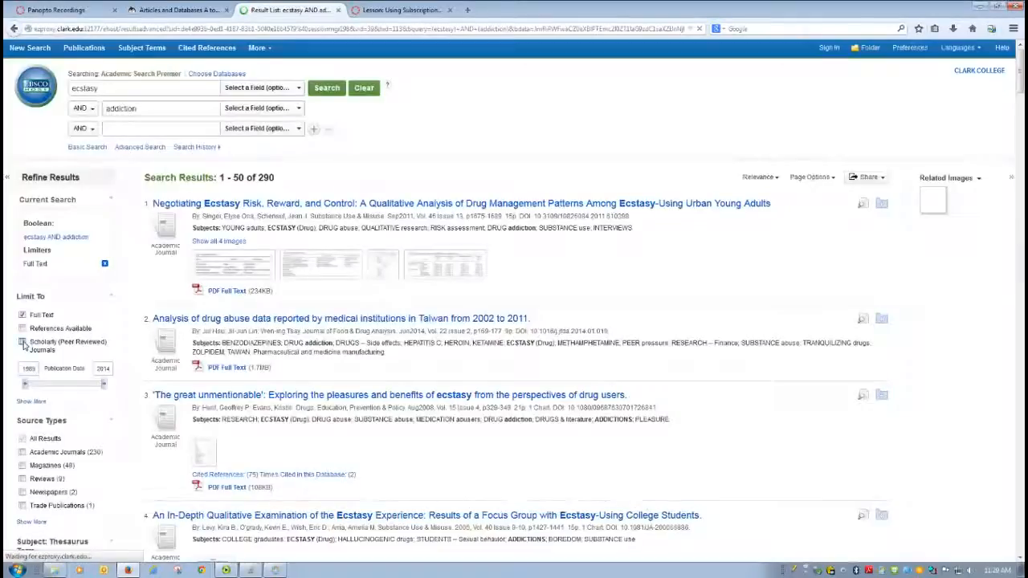
pyautogui.click(22, 343)
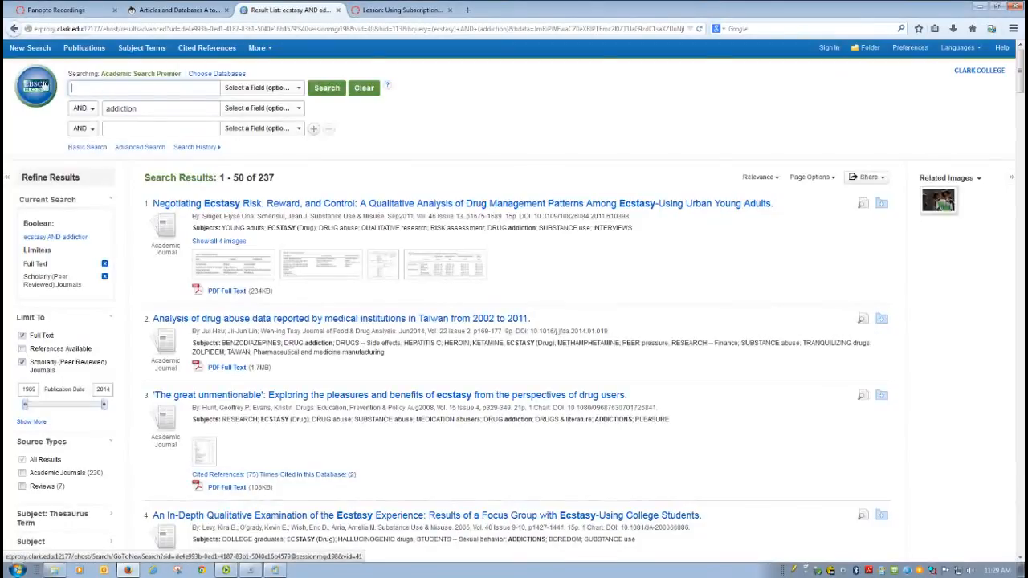
# - Search magic alone under the full-text scholarly limits, returning 4,351 results
pyautogui.doubleClick(121, 108)
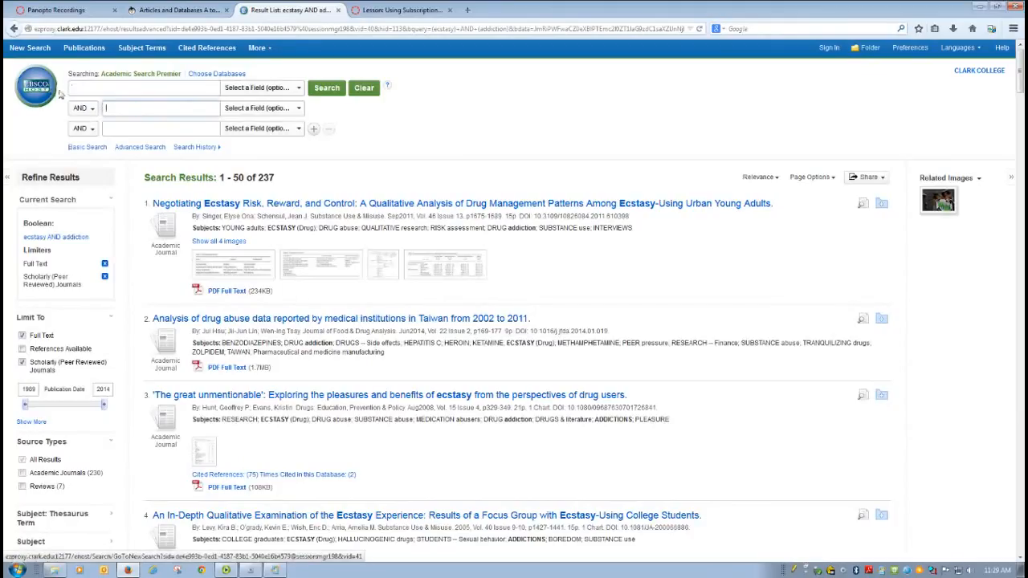
pyautogui.press('Delete')
pyautogui.write('magic')
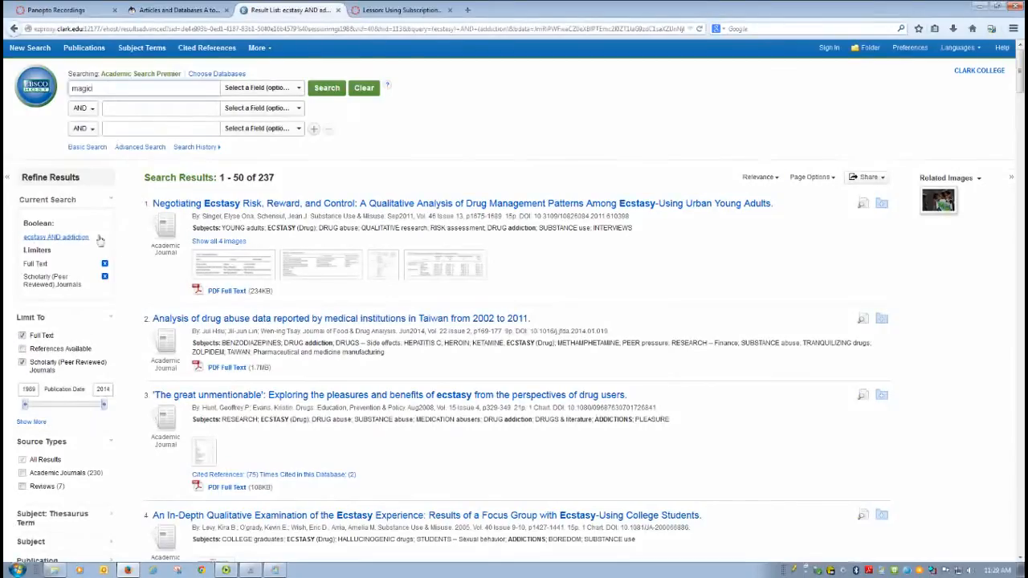
pyautogui.click(326, 88)
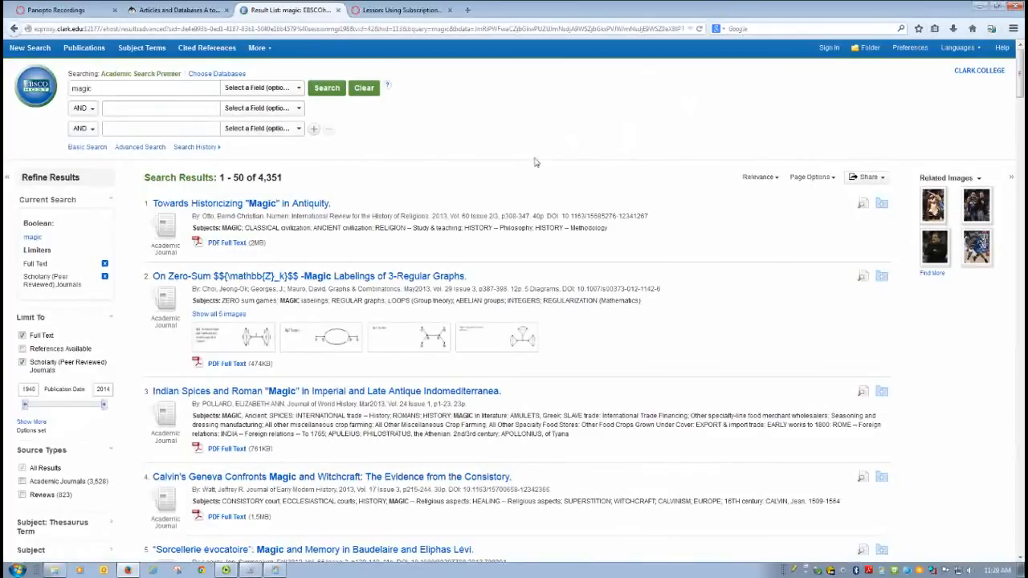
pyautogui.scroll(-2, 536, 162)
pyautogui.scroll(-1, 538, 163)
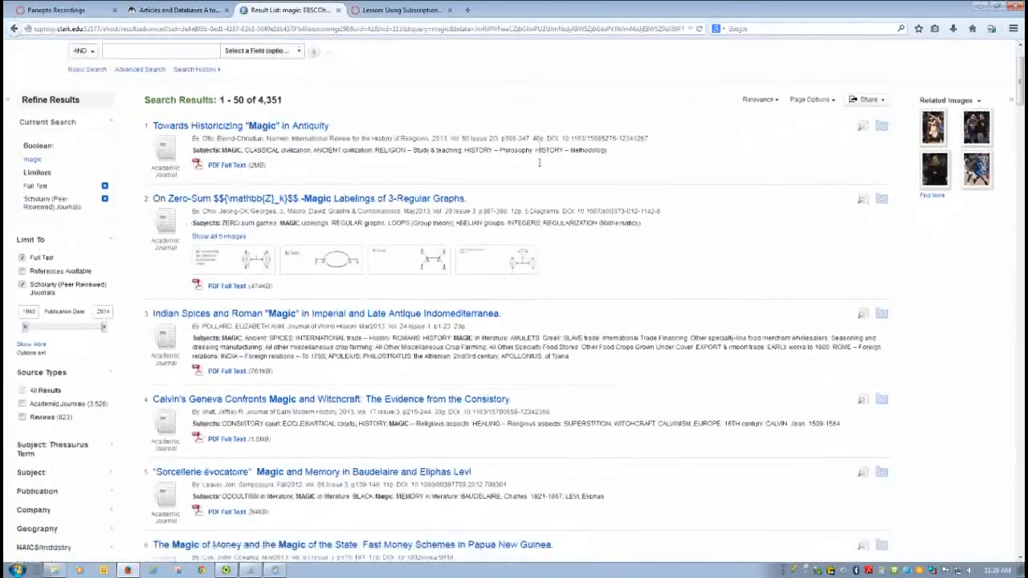
pyautogui.scroll(-2, 538, 162)
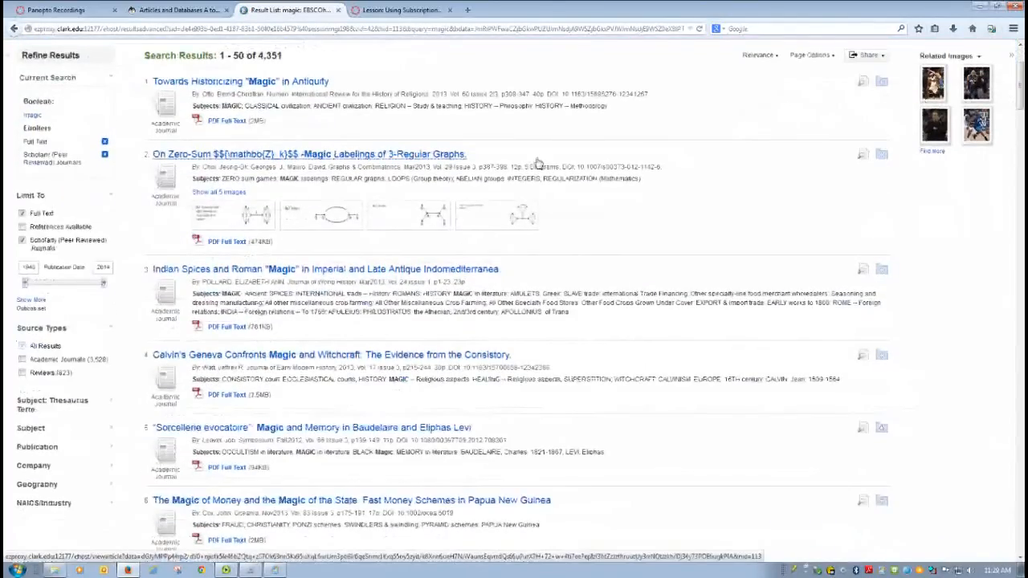
pyautogui.scroll(-2, 538, 162)
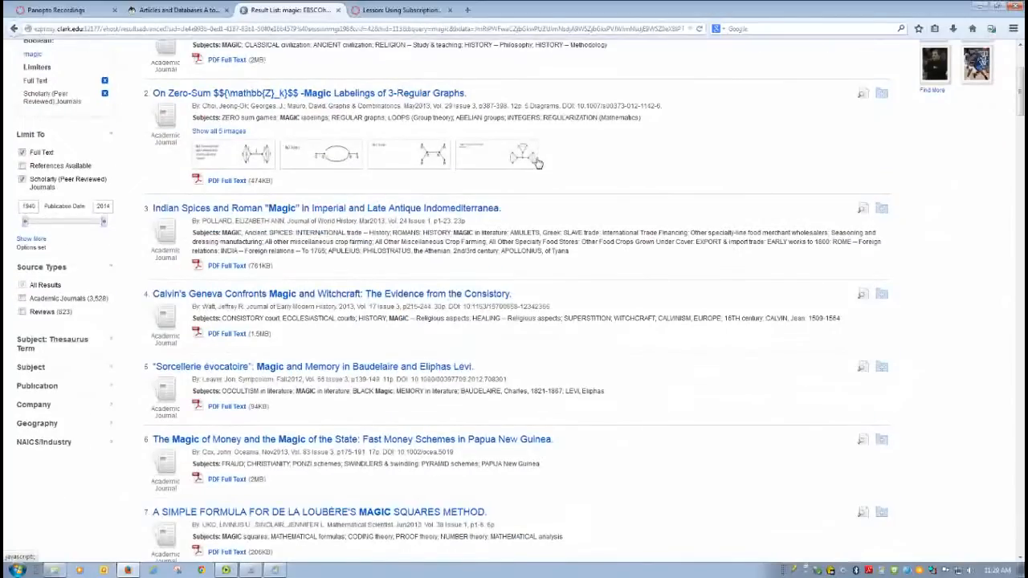
pyautogui.scroll(-2, 538, 162)
pyautogui.scroll(-2, 538, 163)
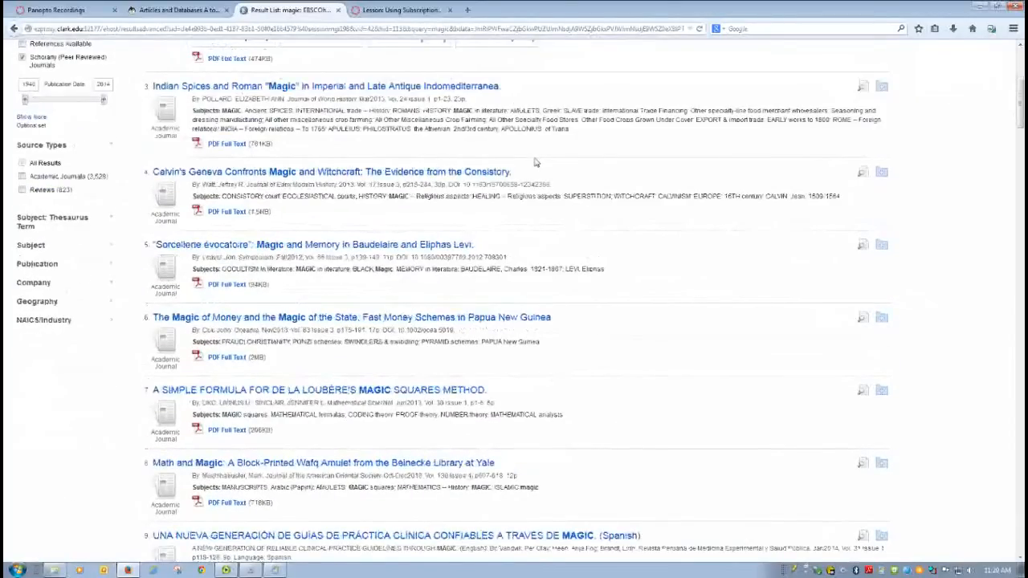
pyautogui.scroll(-2, 536, 162)
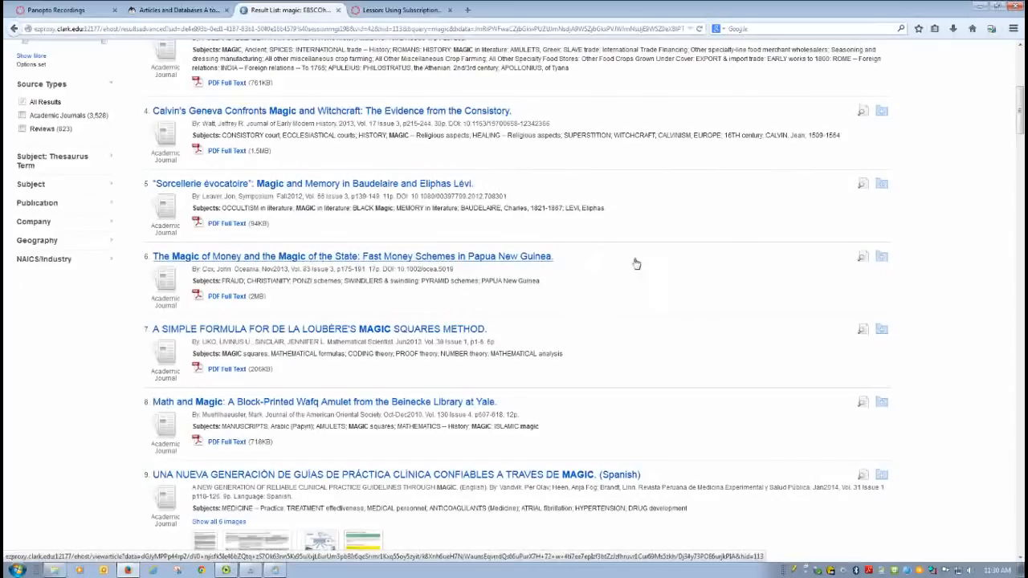
pyautogui.scroll(5, 636, 263)
pyautogui.scroll(3, 606, 251)
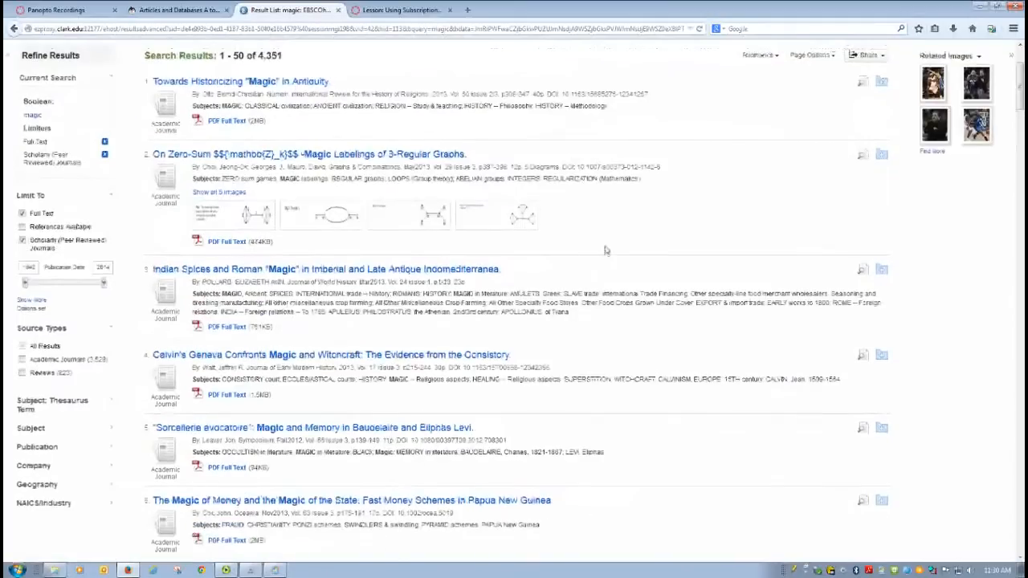
pyautogui.scroll(3, 606, 251)
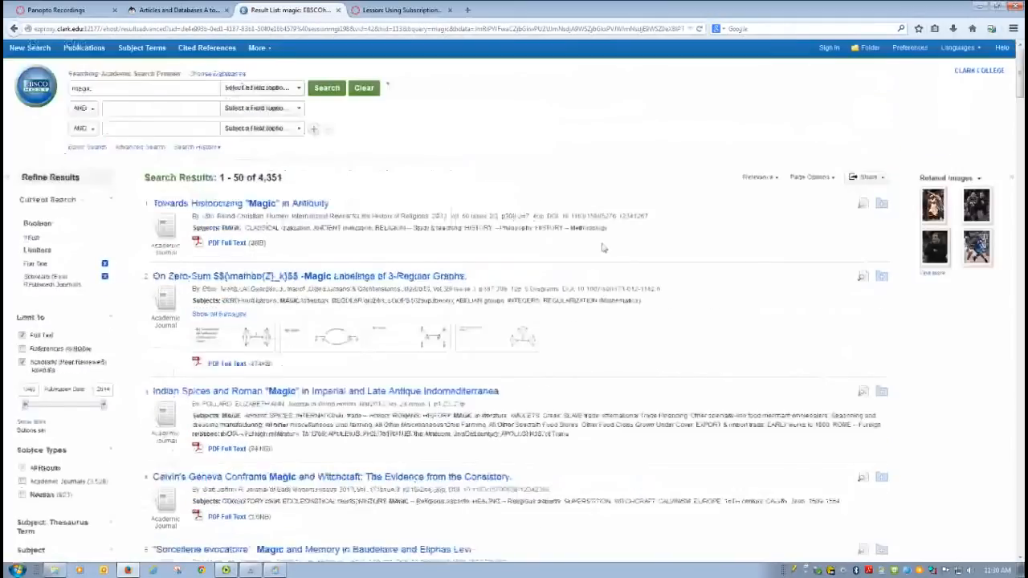
pyautogui.click(121, 88)
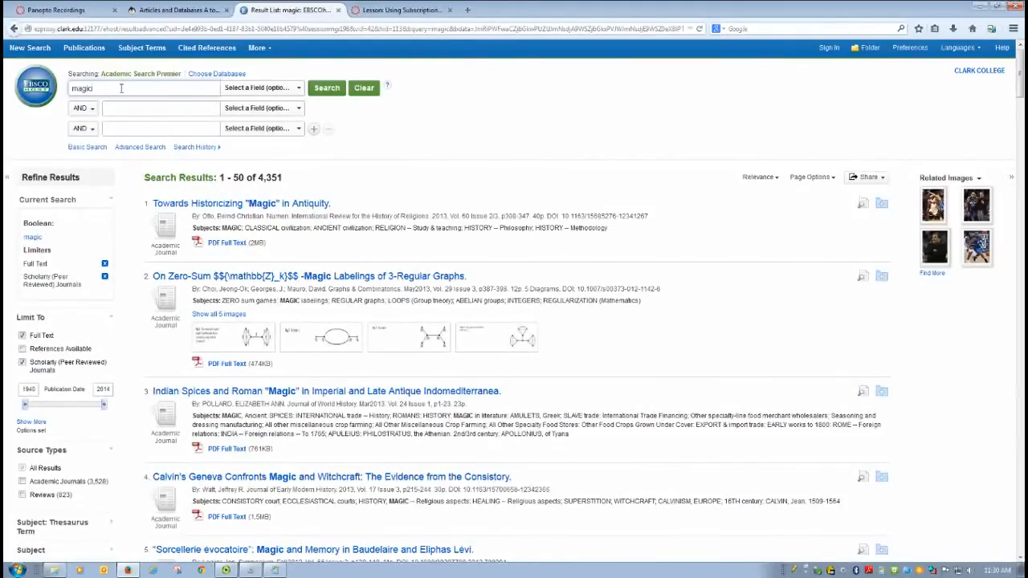
# - Add perception as a second AND term, cutting the magic results to 87
pyautogui.click(137, 108)
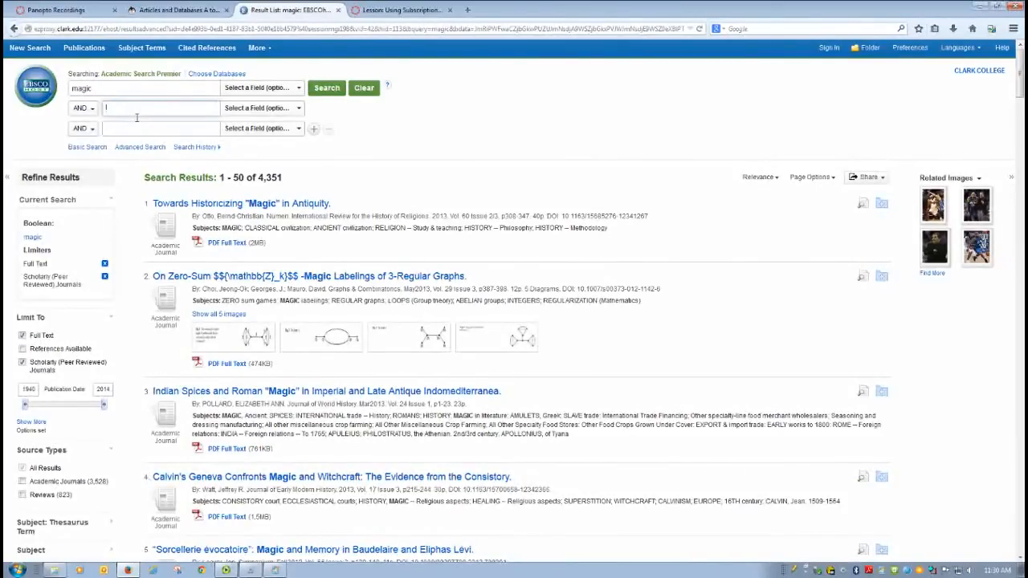
pyautogui.write('percept')
pyautogui.write('ion')
pyautogui.click(327, 88)
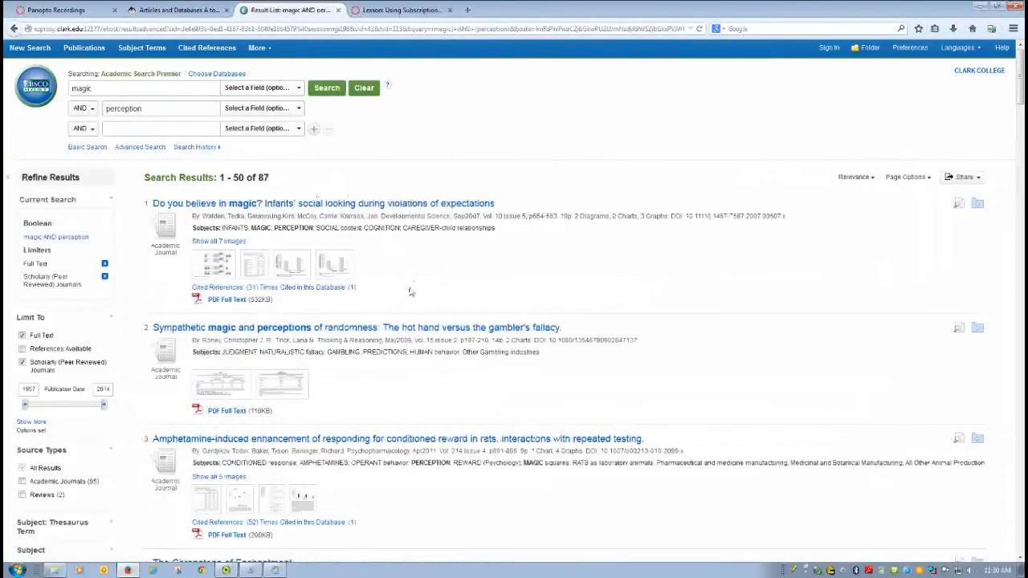
pyautogui.scroll(-1, 408, 300)
pyautogui.scroll(-1, 408, 301)
pyautogui.scroll(-1, 408, 301)
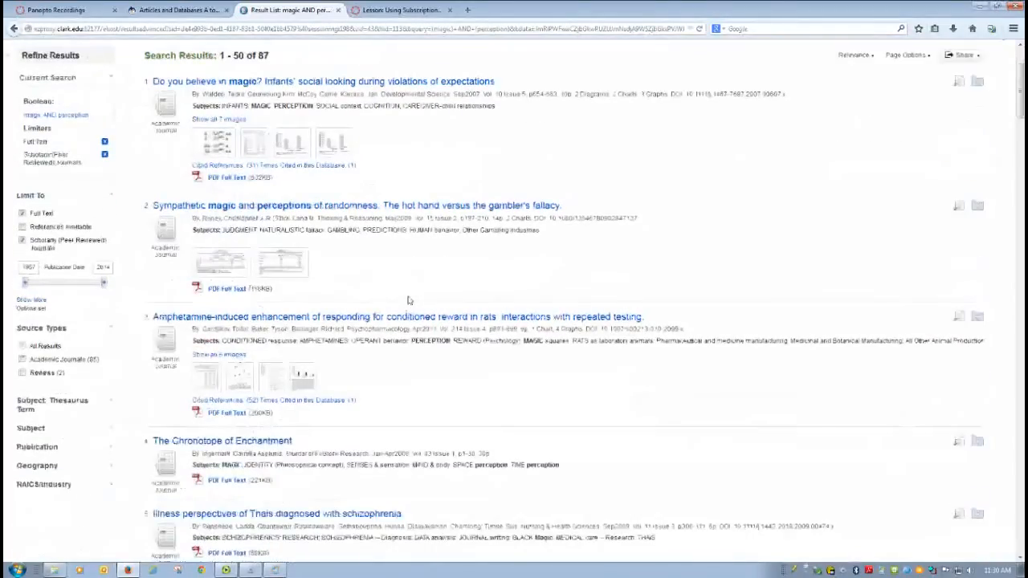
pyautogui.scroll(3, 408, 301)
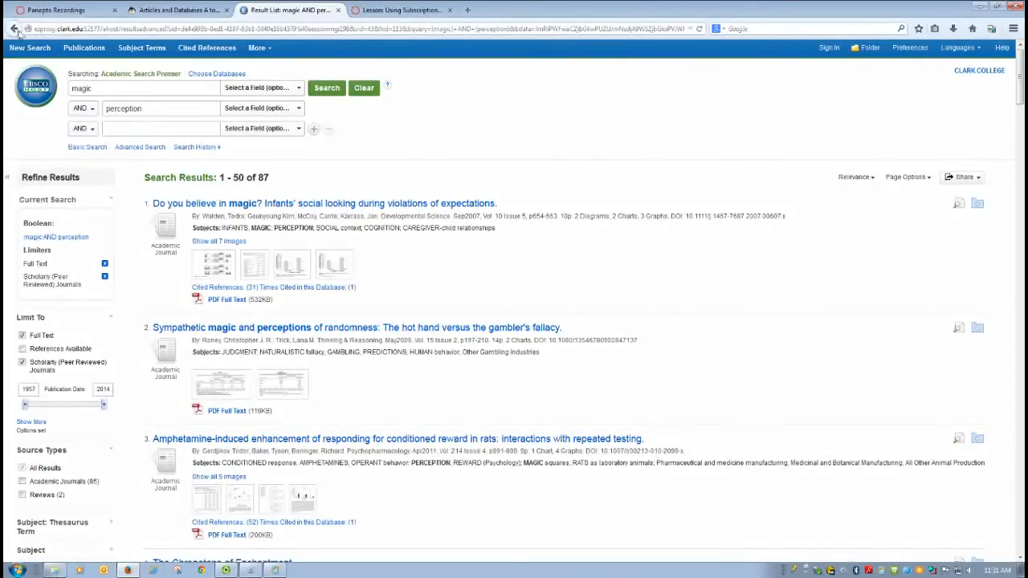
# - Replace magic AND perception with an electric cars search, returning 833 results
pyautogui.moveTo(105, 88); pyautogui.dragTo(65, 89)
pyautogui.press('Delete')
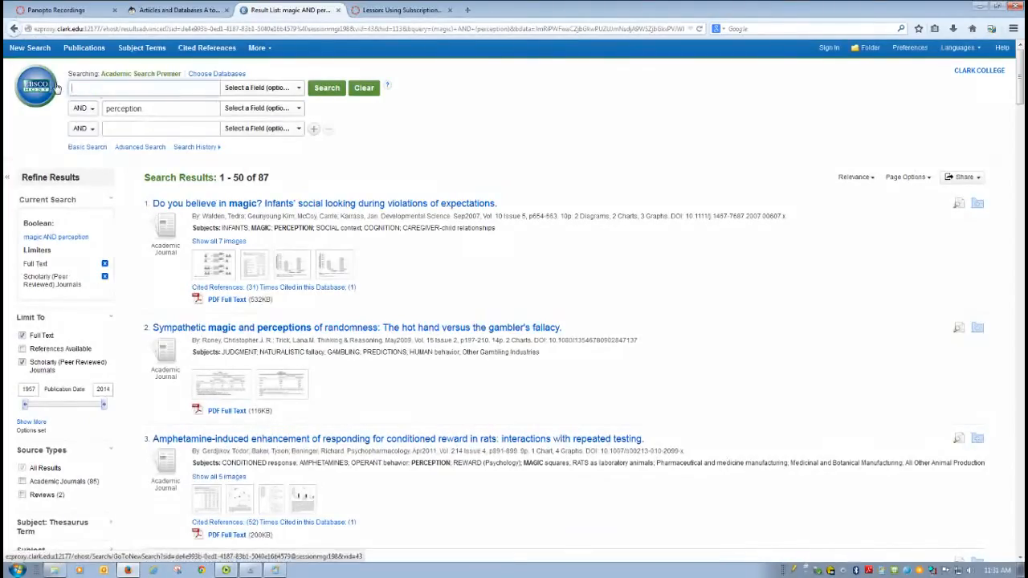
pyautogui.moveTo(144, 108); pyautogui.dragTo(93, 111)
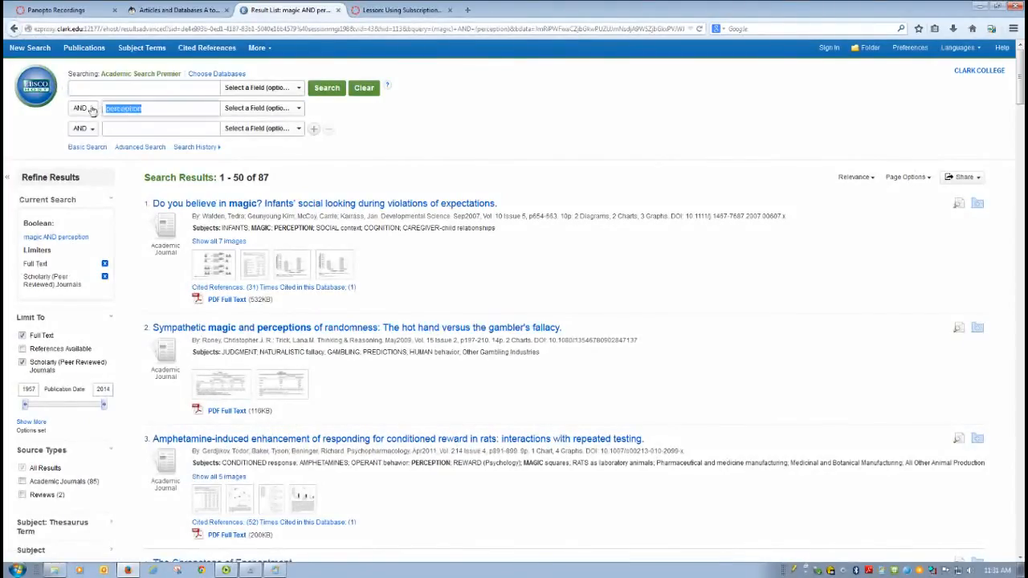
pyautogui.press('Delete')
pyautogui.click(144, 88)
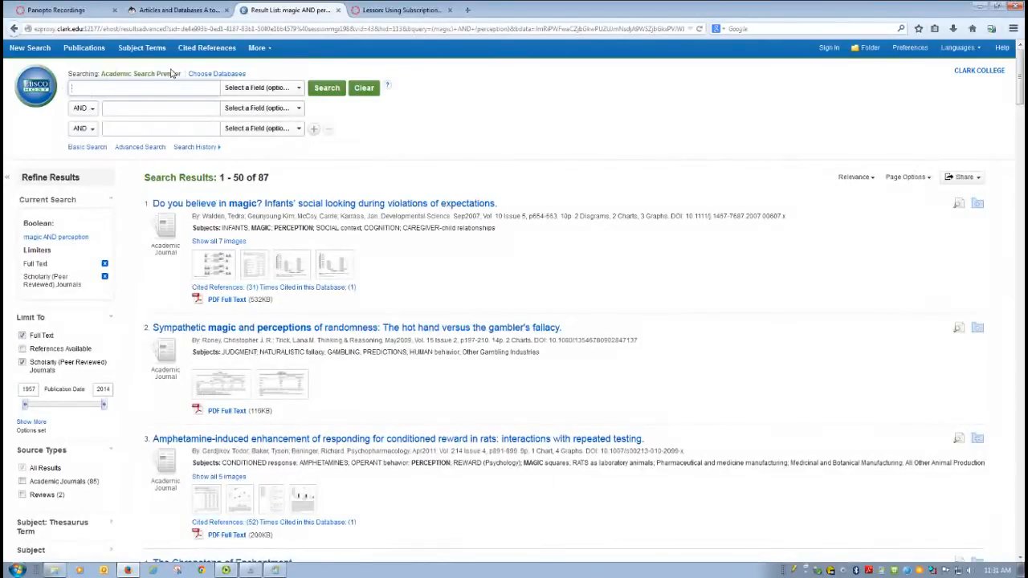
pyautogui.write('electric')
pyautogui.write(' cars')
pyautogui.click(326, 87)
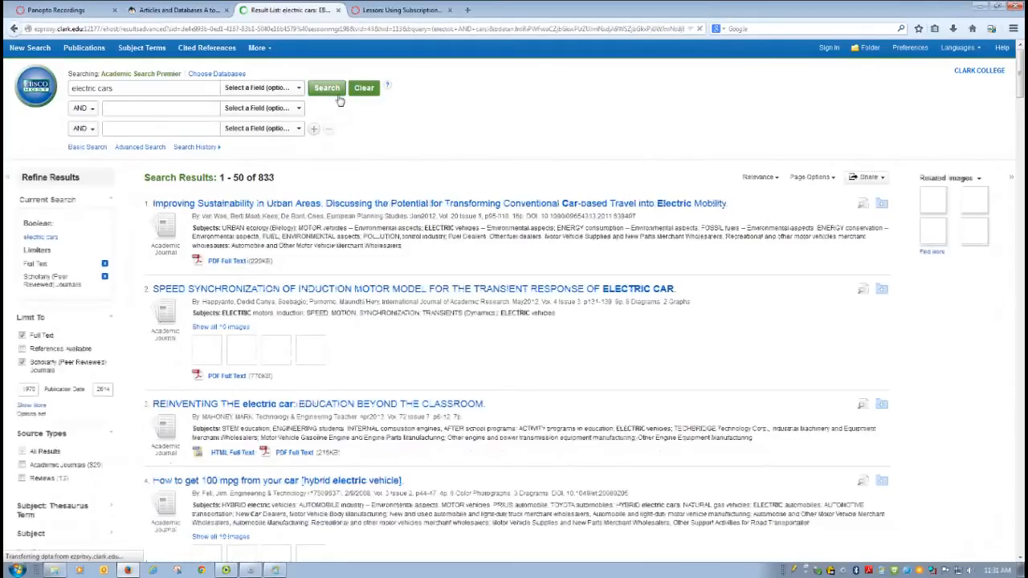
# - Set the Publication Date slider to start at 2000, narrowing to 753 results
pyautogui.moveTo(30, 406); pyautogui.dragTo(83, 407)
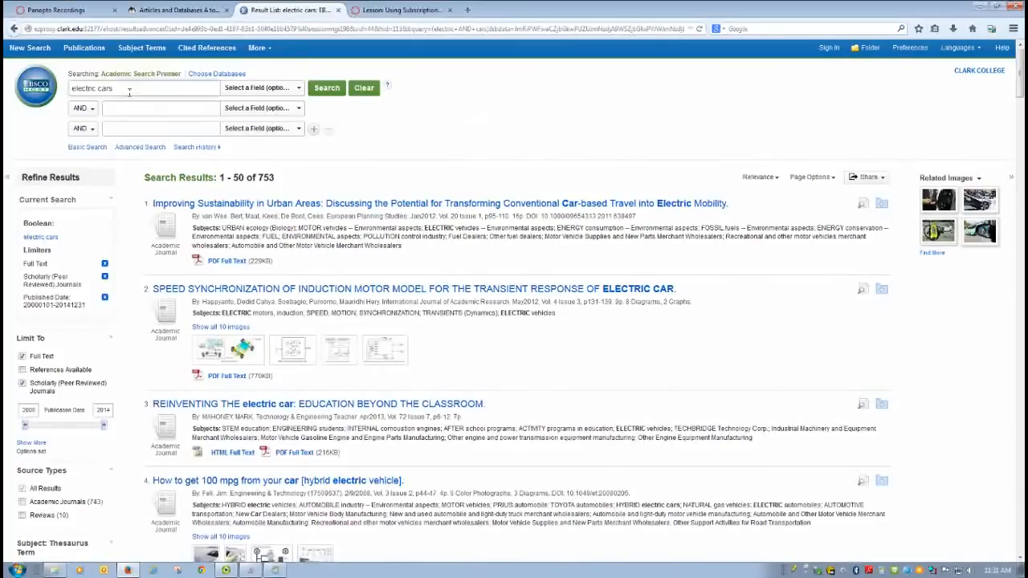
# - Change cars to vehicle and search electric vehicle, returning 1,690 results
pyautogui.moveTo(114, 88); pyautogui.dragTo(99, 88)
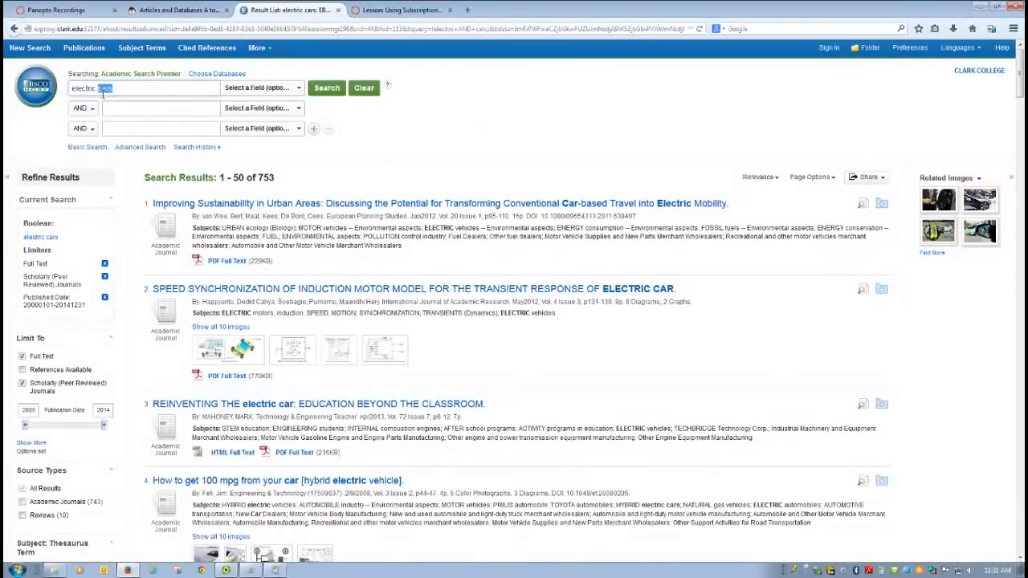
pyautogui.press('BackSpace')
pyautogui.write('v')
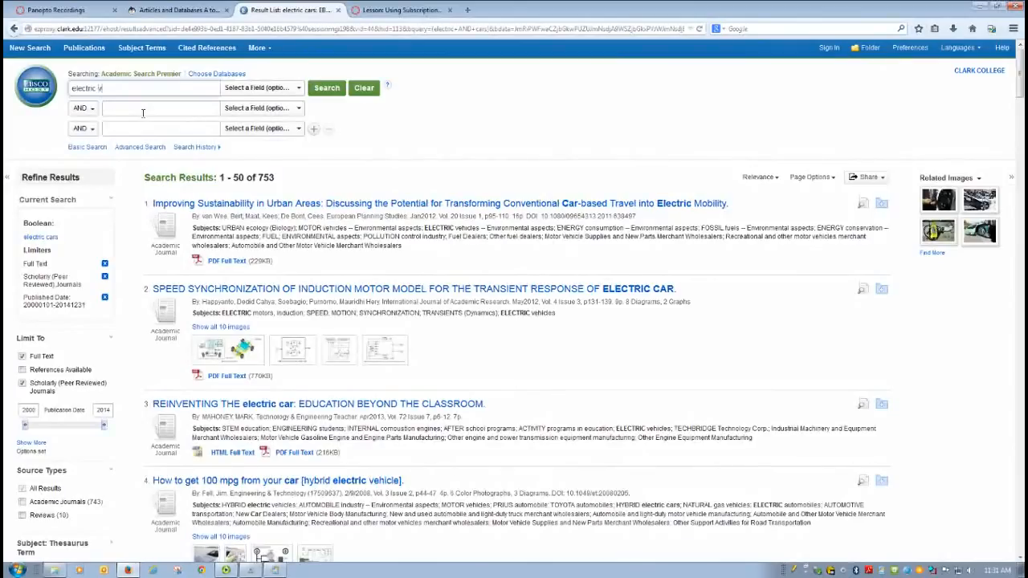
pyautogui.write('ehicle')
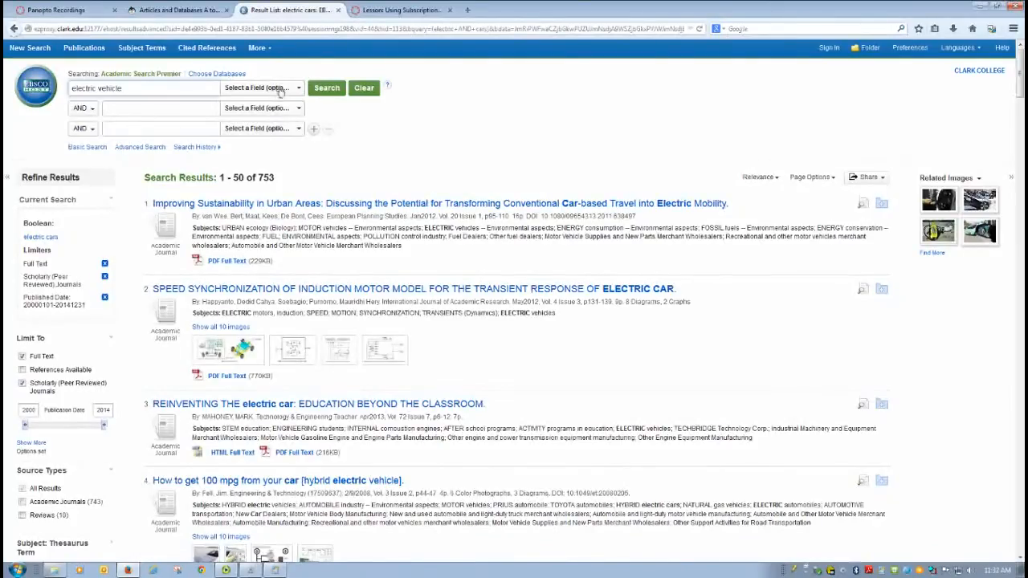
pyautogui.click(327, 87)
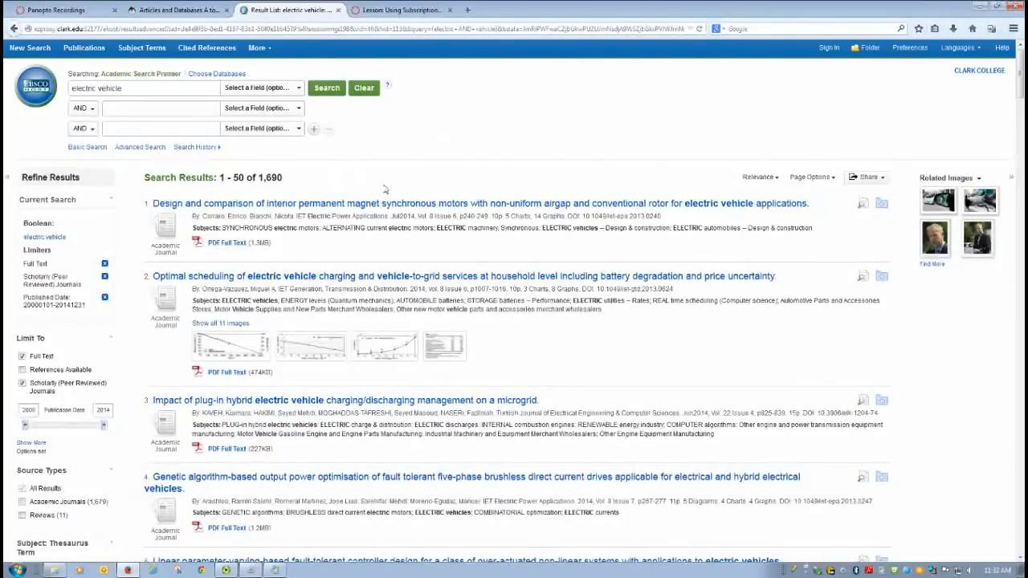
# - Search manic depression, returning 3,320 results
pyautogui.doubleClick(127, 89)
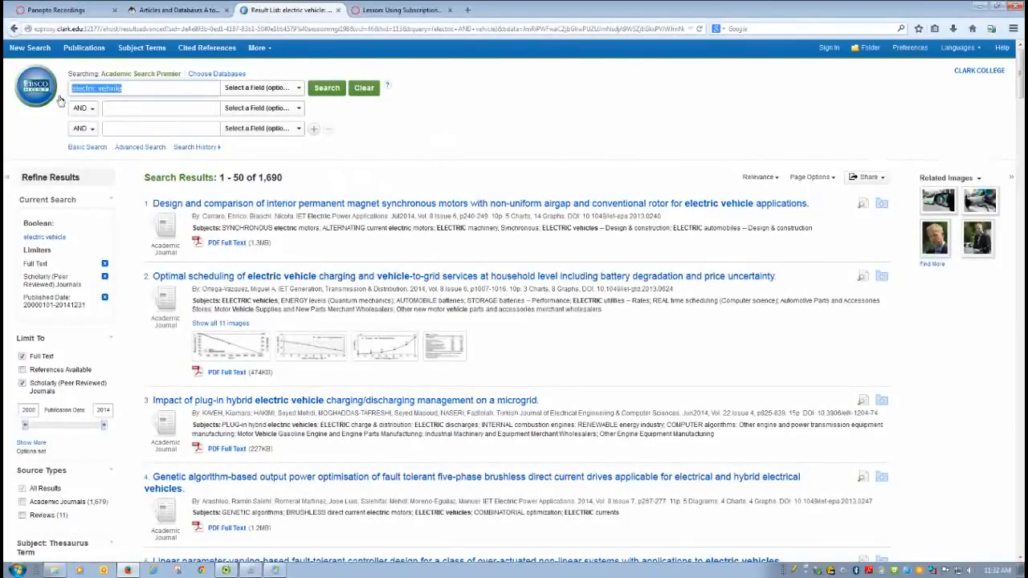
pyautogui.press('BackSpace')
pyautogui.write('manic del')
pyautogui.write('pre')
pyautogui.write('ssion')
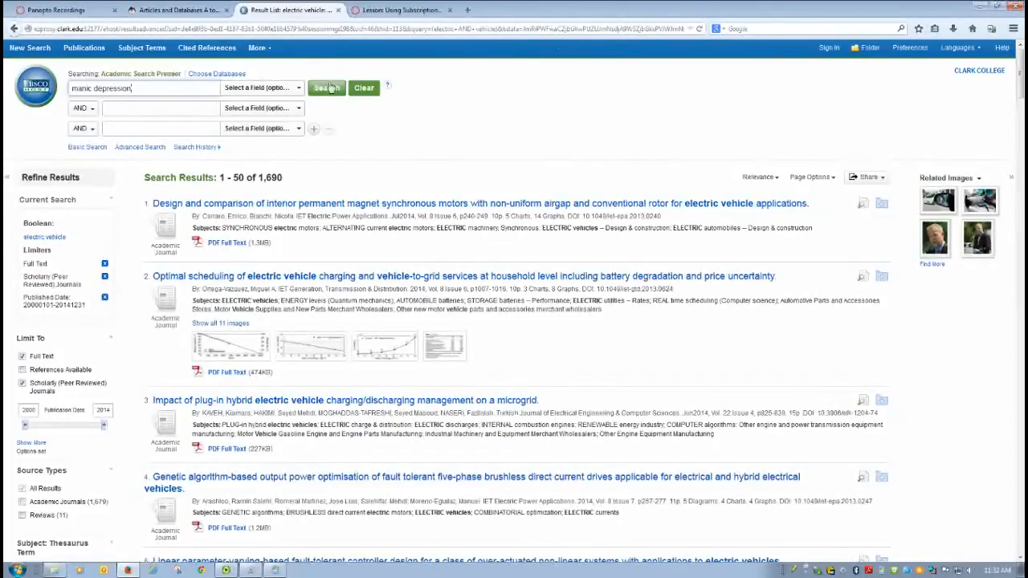
pyautogui.click(326, 88)
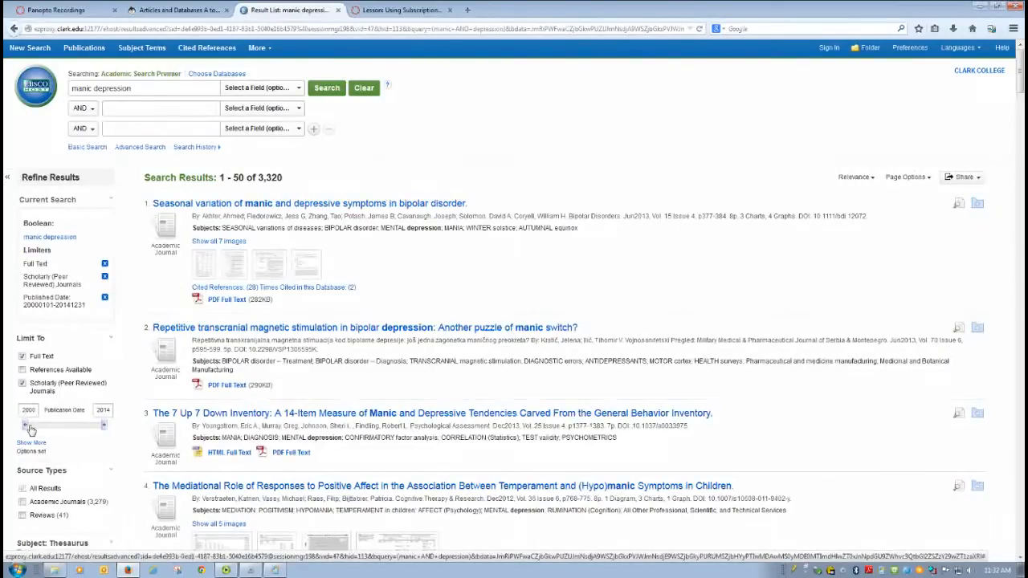
# - Start the date limit at 2004 for 2,861 results, then clear the search terms
pyautogui.moveTo(26, 425); pyautogui.dragTo(48, 424)
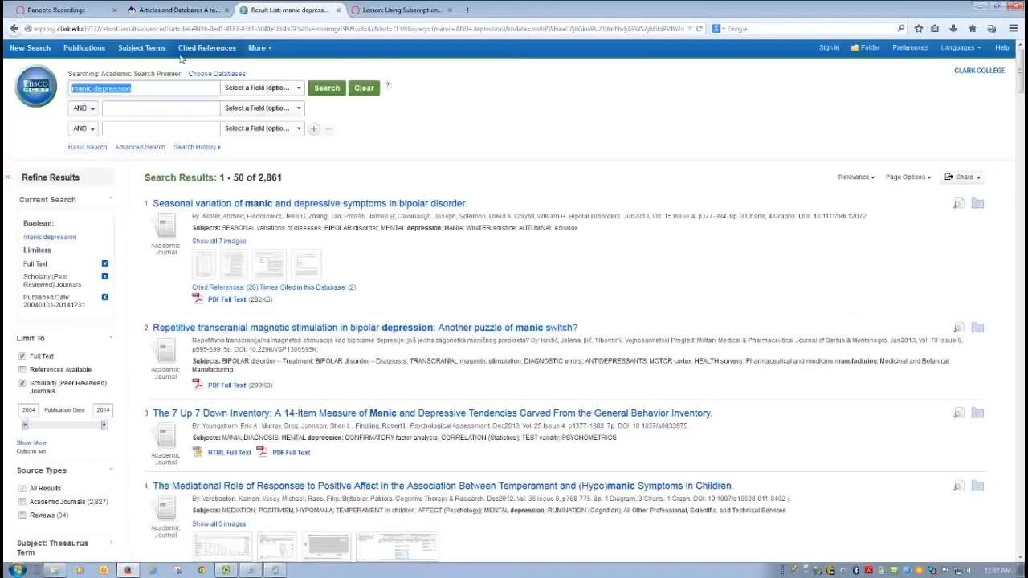
pyautogui.press('BackSpace')
pyautogui.write('bipolar ')
pyautogui.write('disorder')
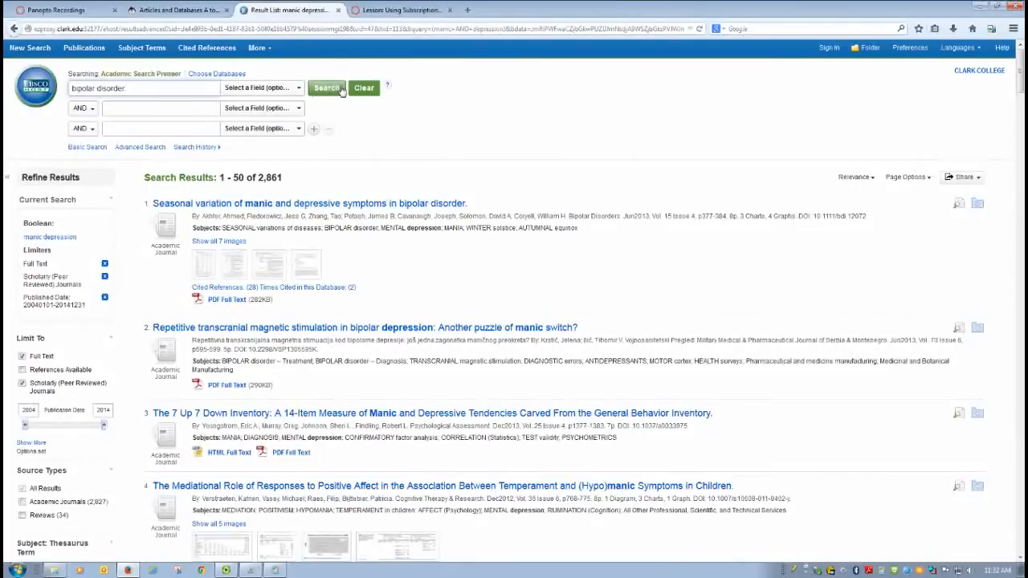
# - Run the 'bipolar disorder' search, returning 4,962 results under the current limits
pyautogui.click(329, 88)
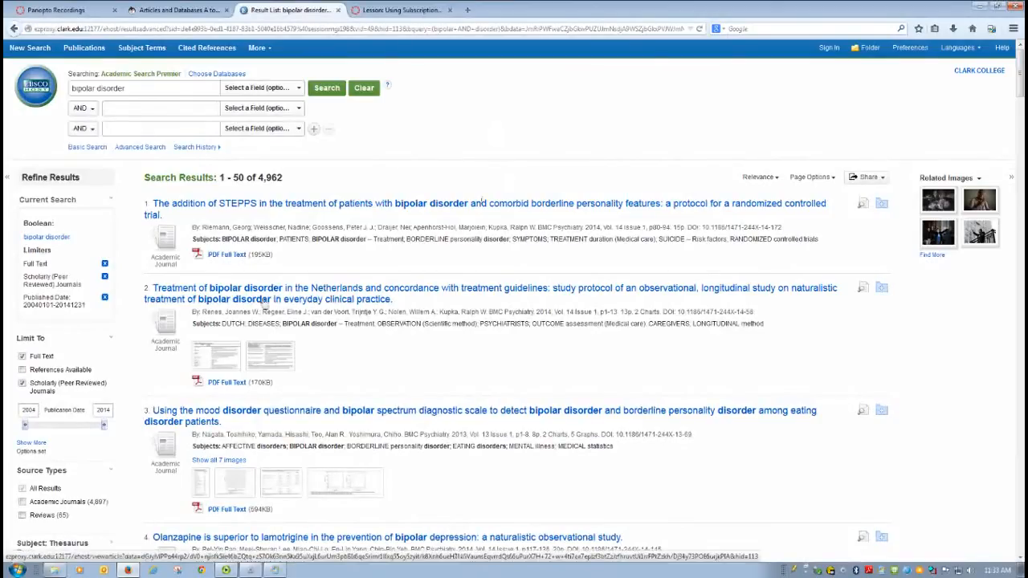
pyautogui.click(228, 254)
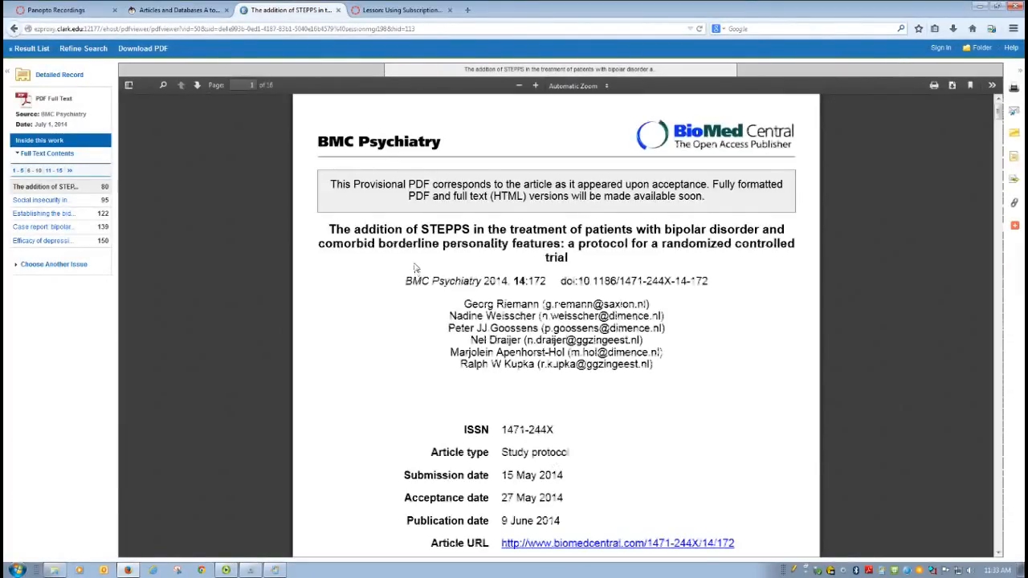
pyautogui.scroll(-5, 419, 267)
pyautogui.scroll(-5, 418, 267)
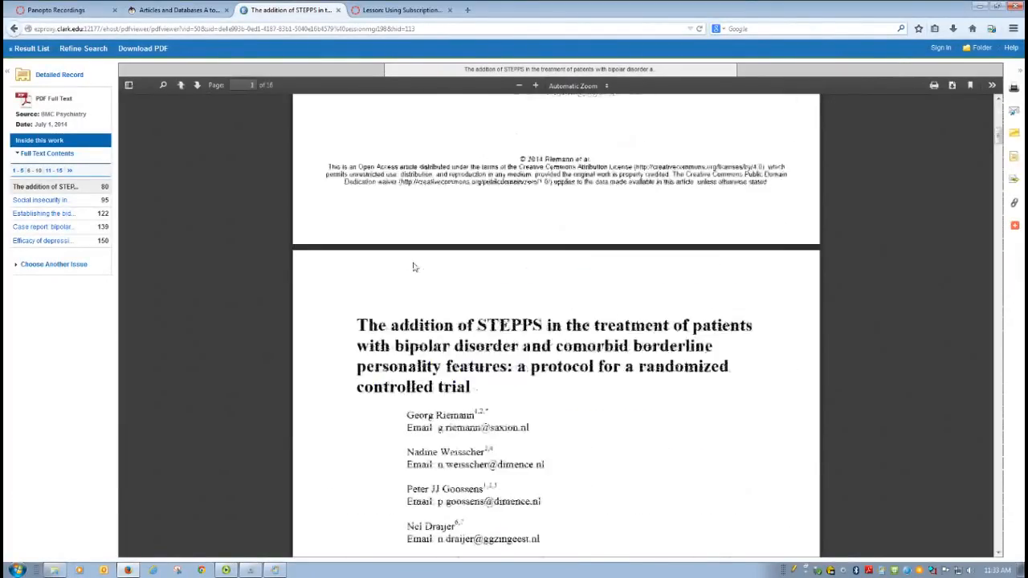
pyautogui.scroll(-3, 419, 267)
pyautogui.scroll(-5, 414, 268)
pyautogui.scroll(-5, 414, 268)
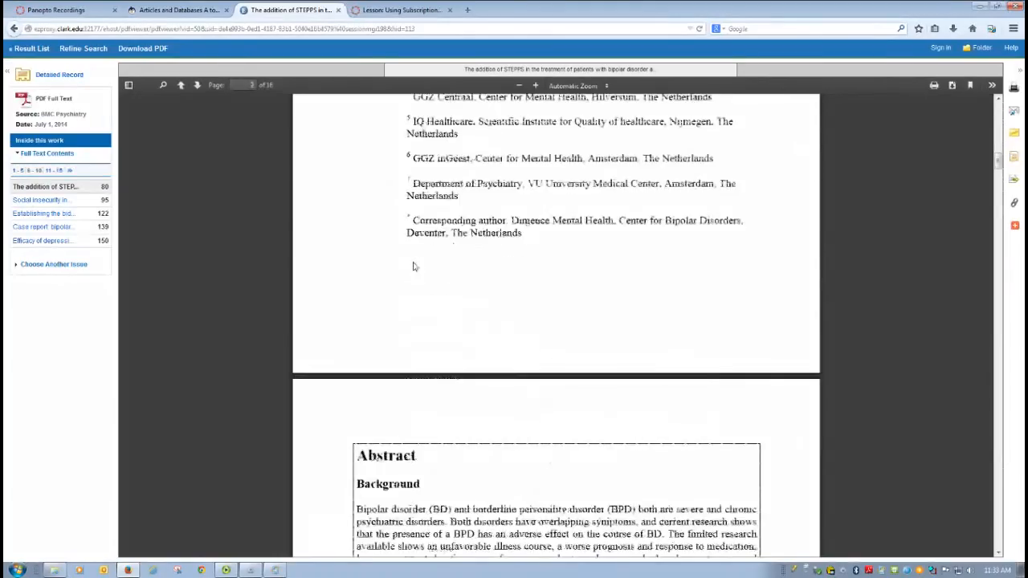
pyautogui.scroll(-4, 413, 268)
pyautogui.scroll(-5, 413, 266)
pyautogui.scroll(-4, 413, 266)
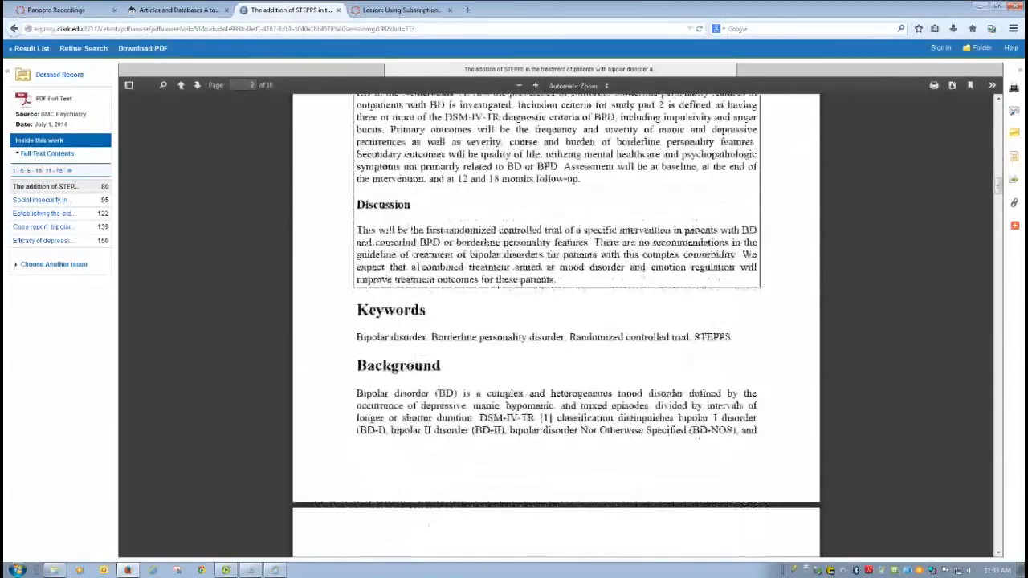
pyautogui.scroll(-5, 413, 266)
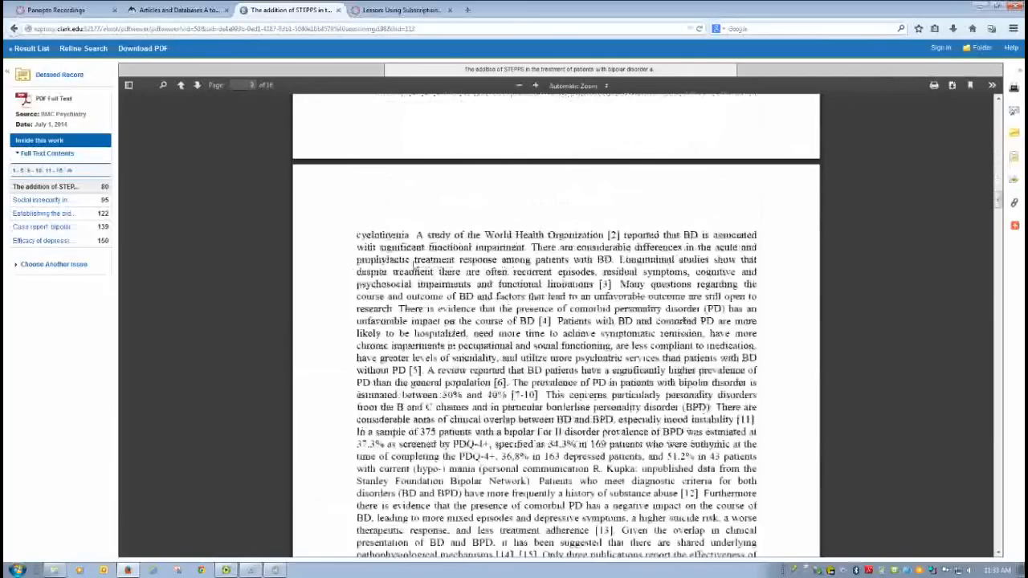
pyautogui.scroll(-5, 414, 266)
pyautogui.scroll(-4, 413, 266)
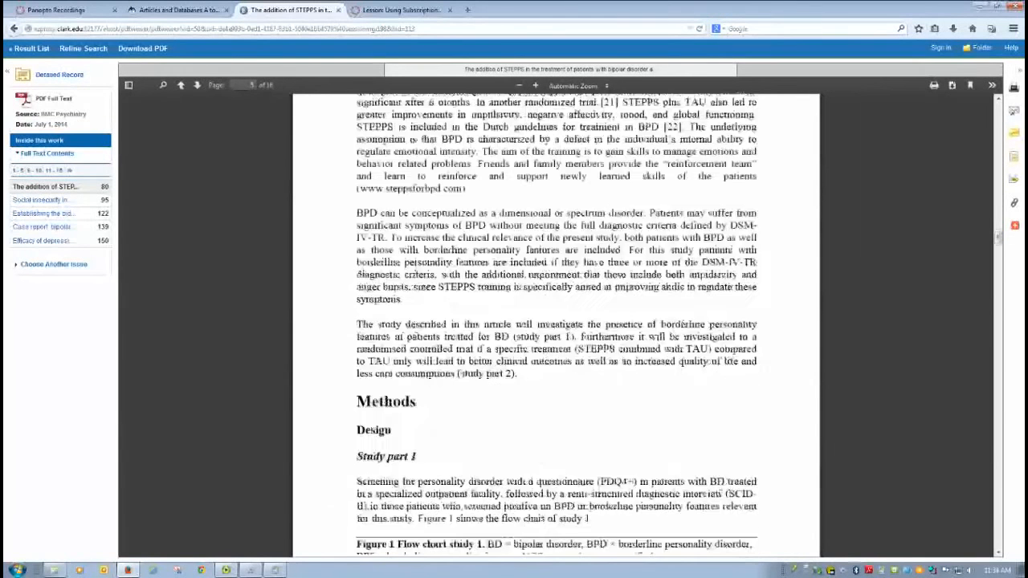
pyautogui.scroll(-4, 414, 266)
pyautogui.scroll(-3, 413, 266)
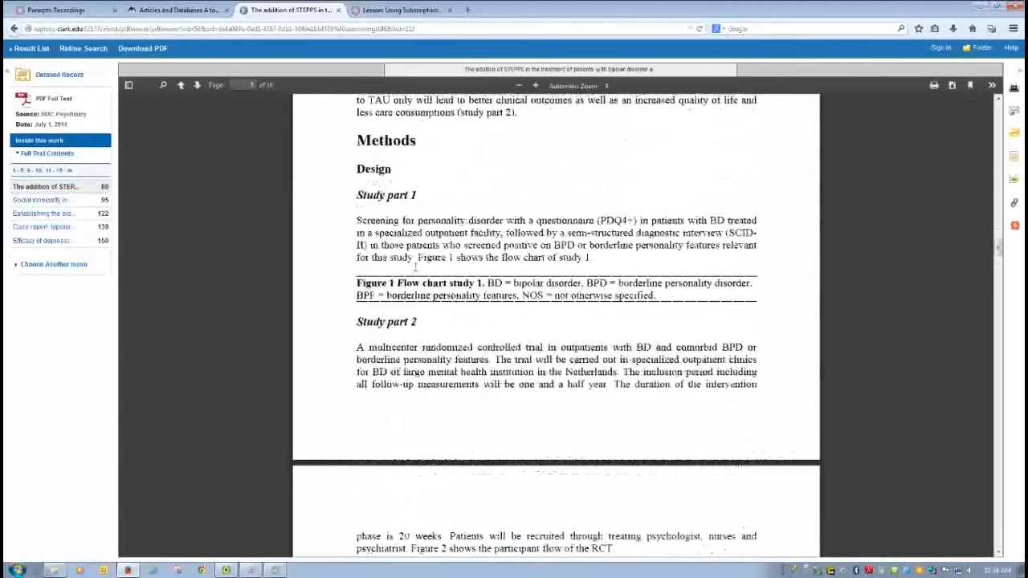
pyautogui.scroll(4, 414, 265)
pyautogui.scroll(4, 414, 266)
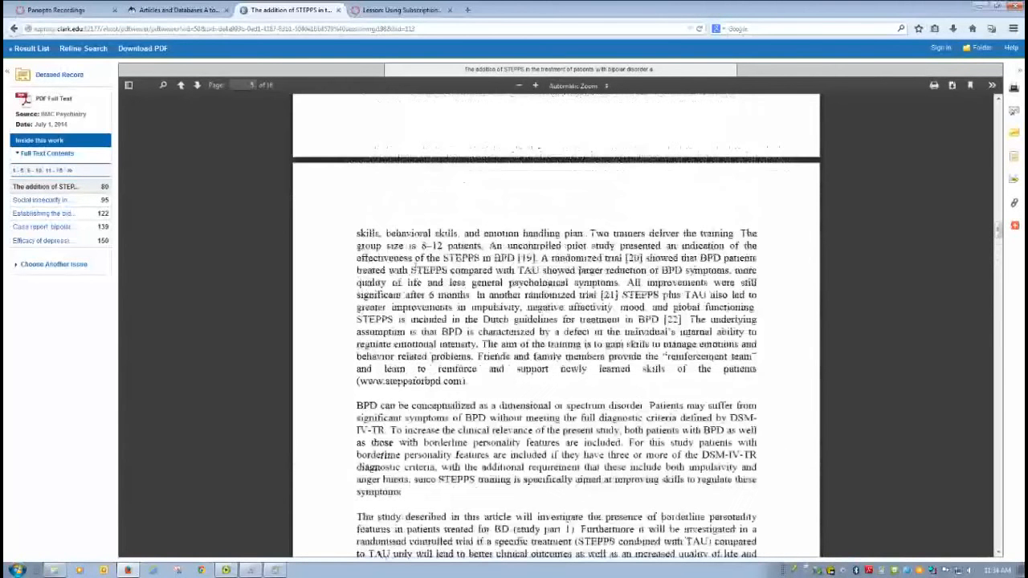
pyautogui.scroll(2, 422, 209)
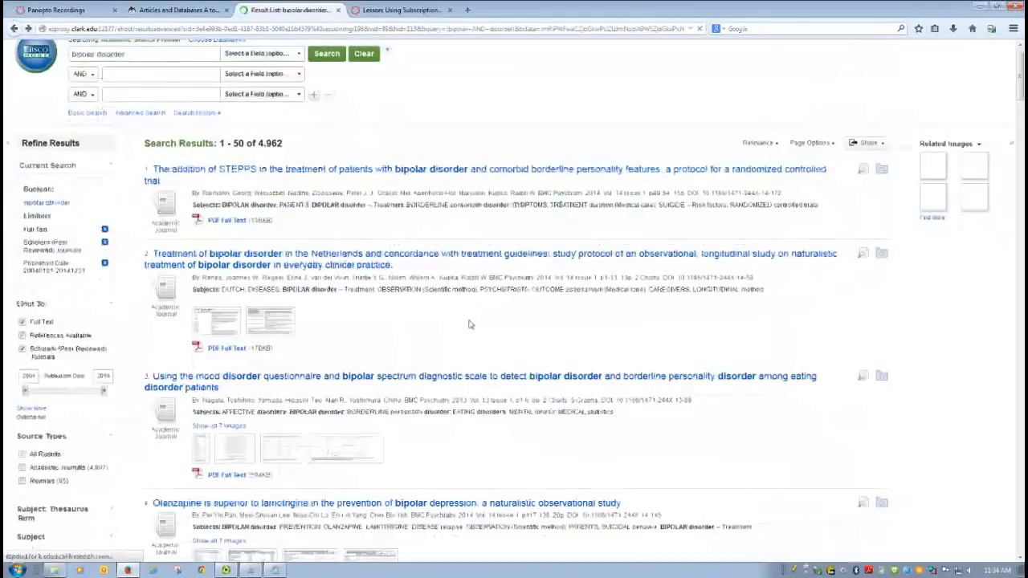
pyautogui.scroll(-6, 470, 323)
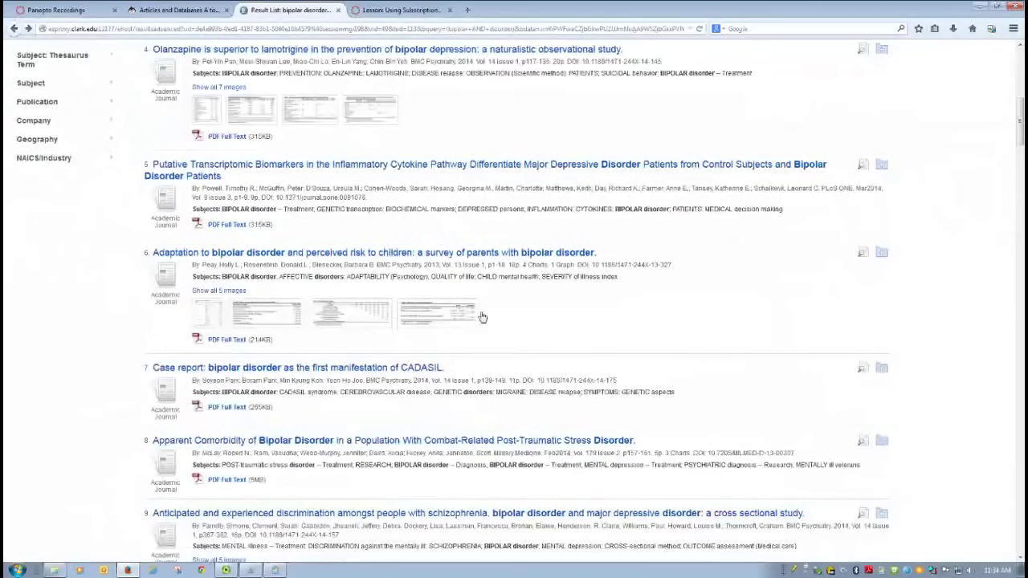
# - Open the full-text PDF of the parent-adaptation bipolar disorder article
pyautogui.click(227, 340)
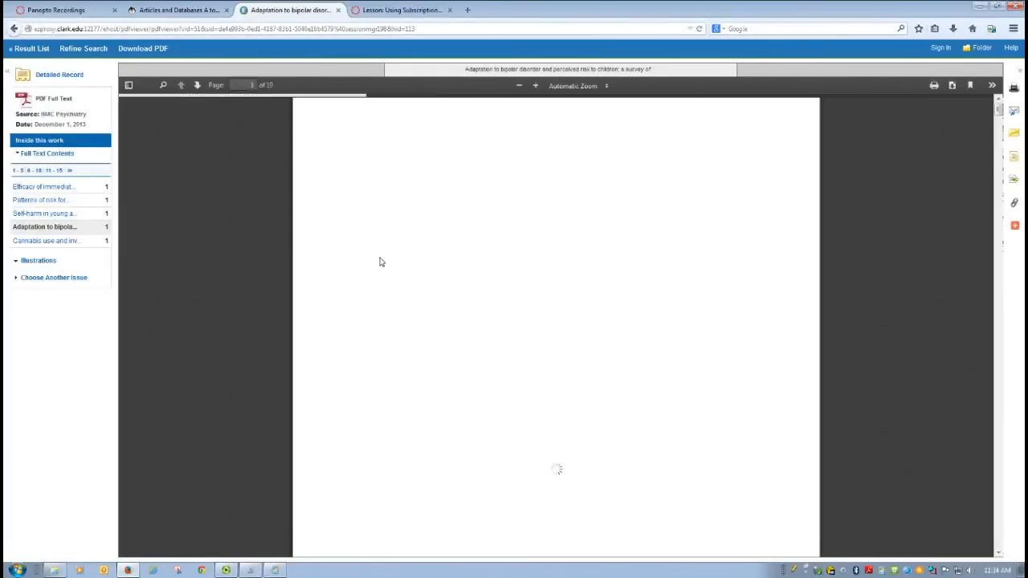
pyautogui.scroll(-3, 376, 266)
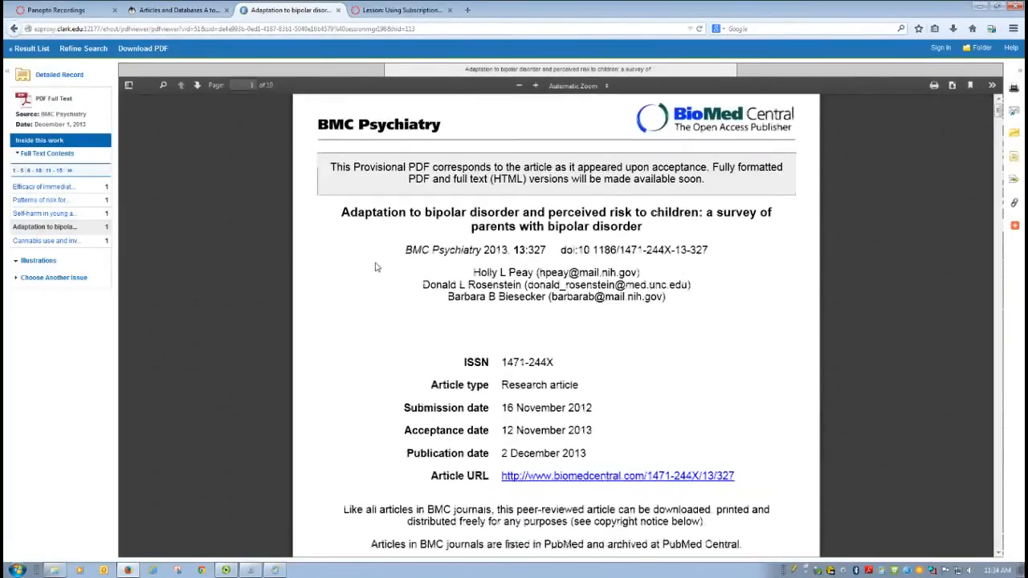
pyautogui.scroll(-3, 376, 266)
pyautogui.scroll(-5, 376, 267)
pyautogui.scroll(-5, 376, 266)
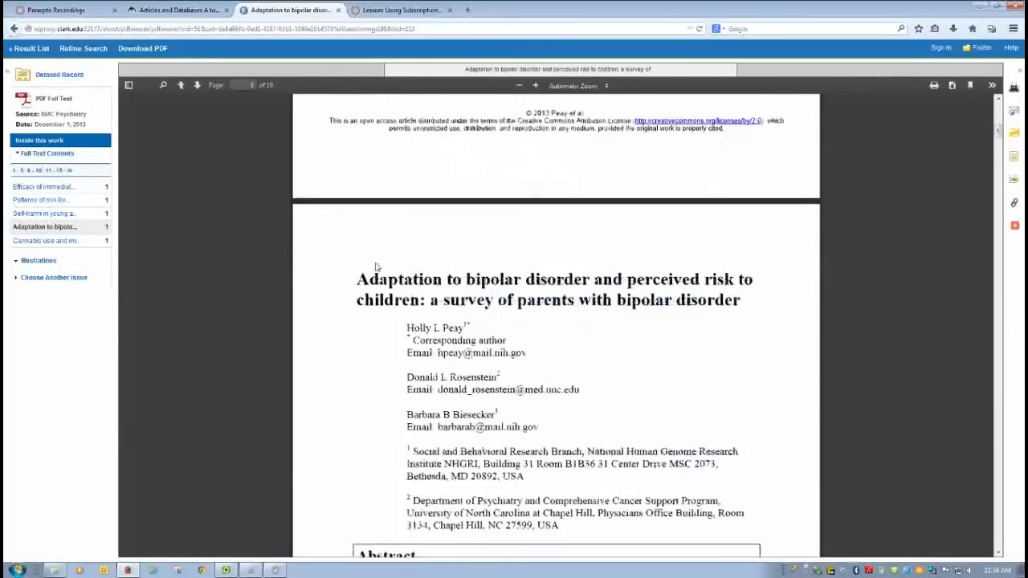
pyautogui.scroll(-5, 376, 267)
pyautogui.scroll(-3, 376, 266)
pyautogui.scroll(-5, 375, 266)
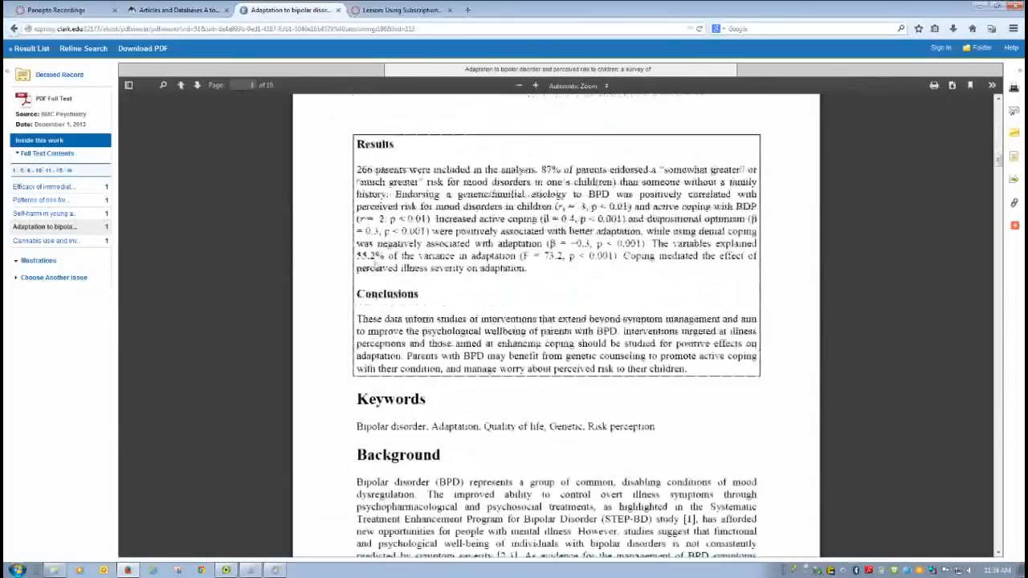
pyautogui.scroll(-5, 375, 267)
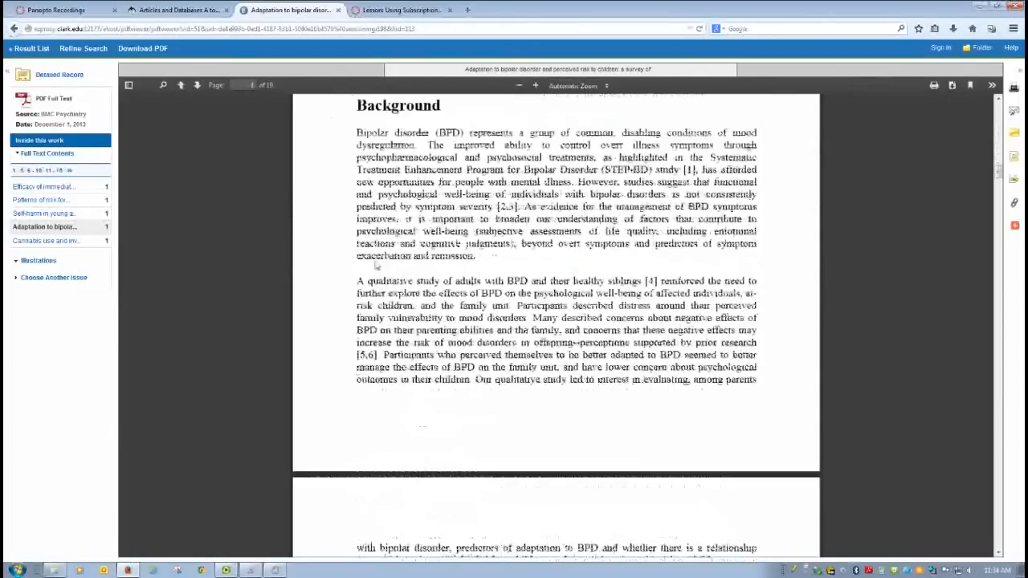
pyautogui.scroll(-5, 376, 267)
pyautogui.scroll(-5, 376, 267)
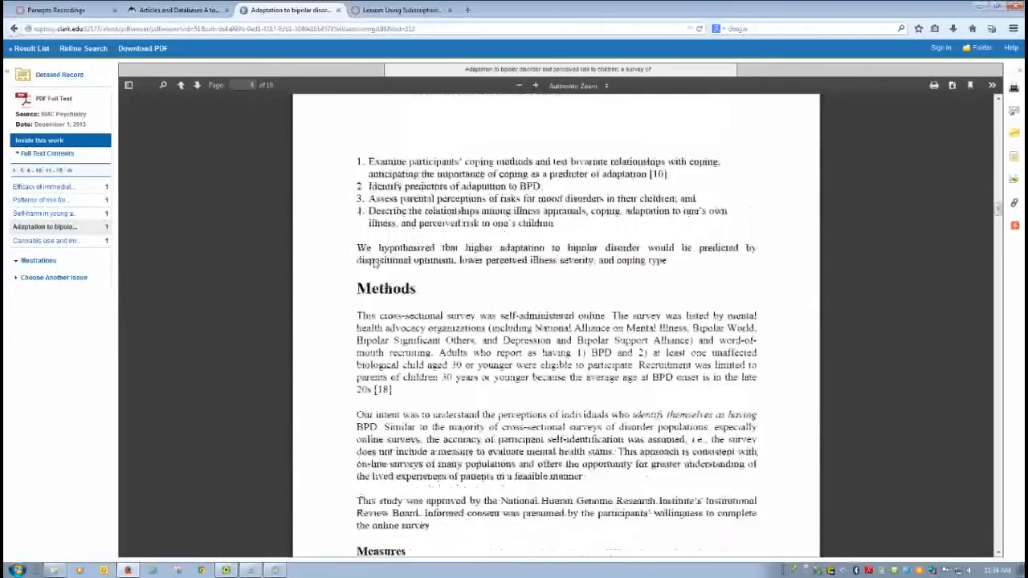
pyautogui.scroll(-5, 375, 267)
pyautogui.scroll(-5, 376, 266)
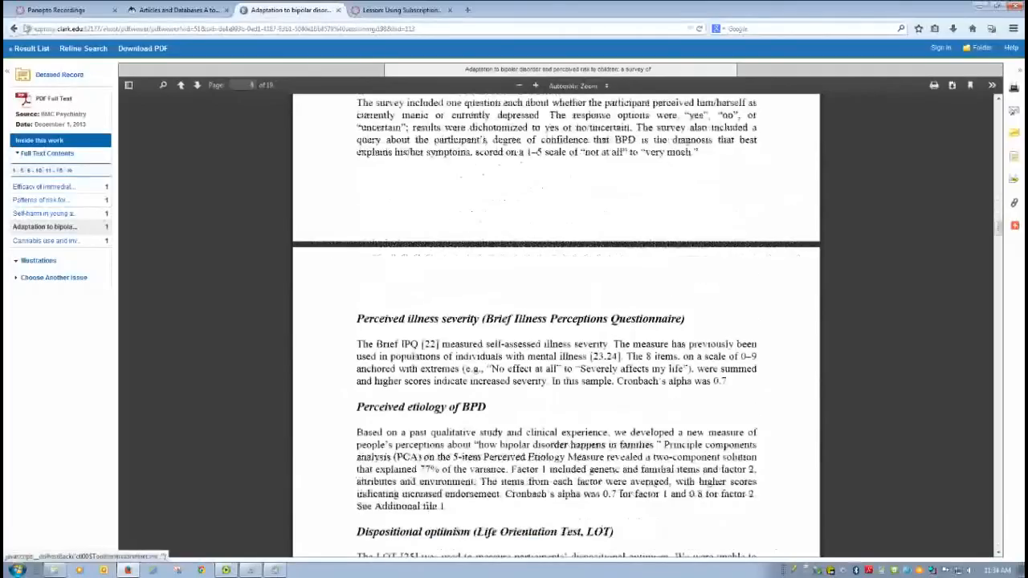
# - Go back through the bipolar disorder and manic depression searches to the electric cars results
pyautogui.click(14, 29)
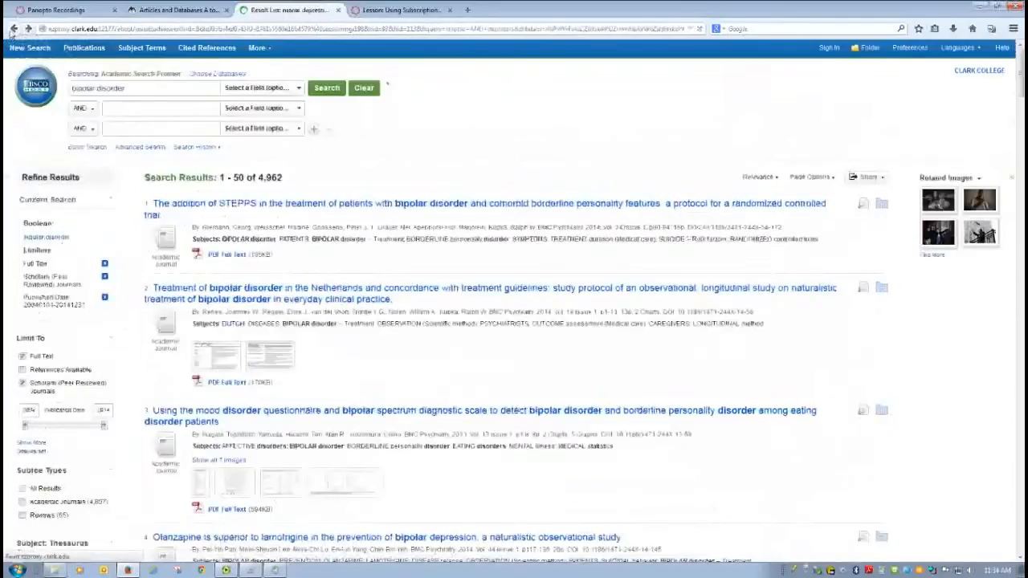
pyautogui.click(13, 29)
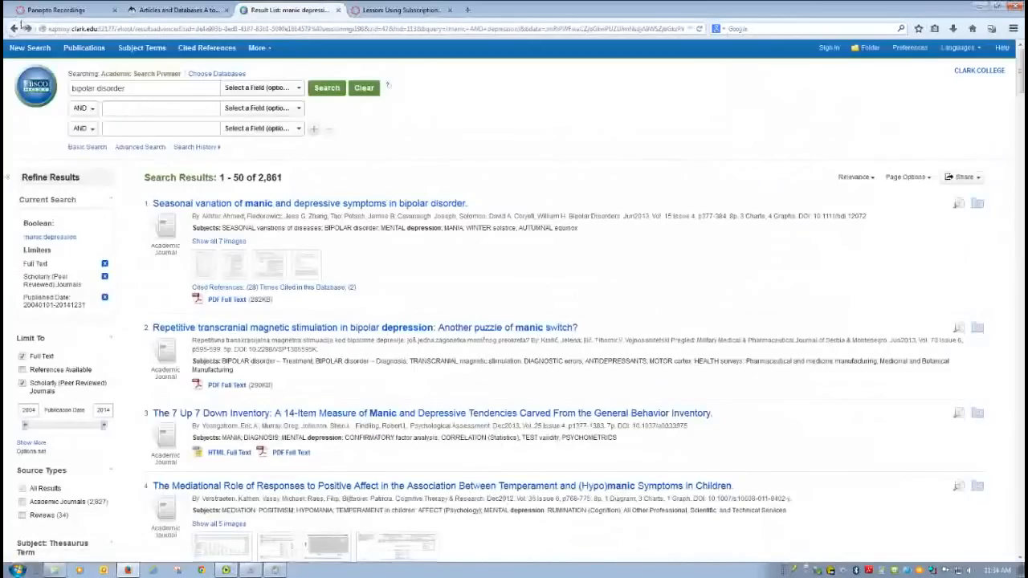
pyautogui.click(13, 29)
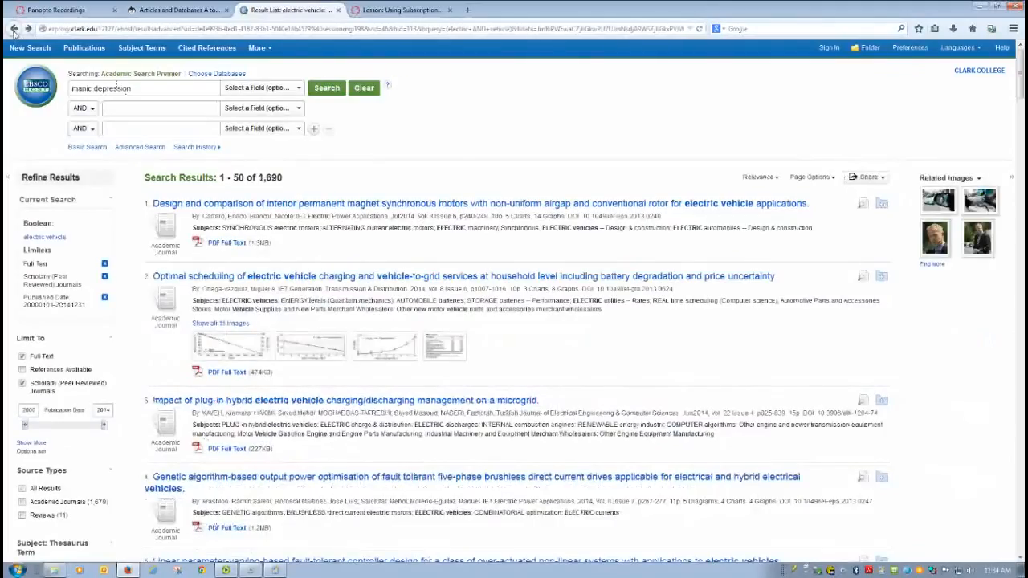
pyautogui.click(13, 29)
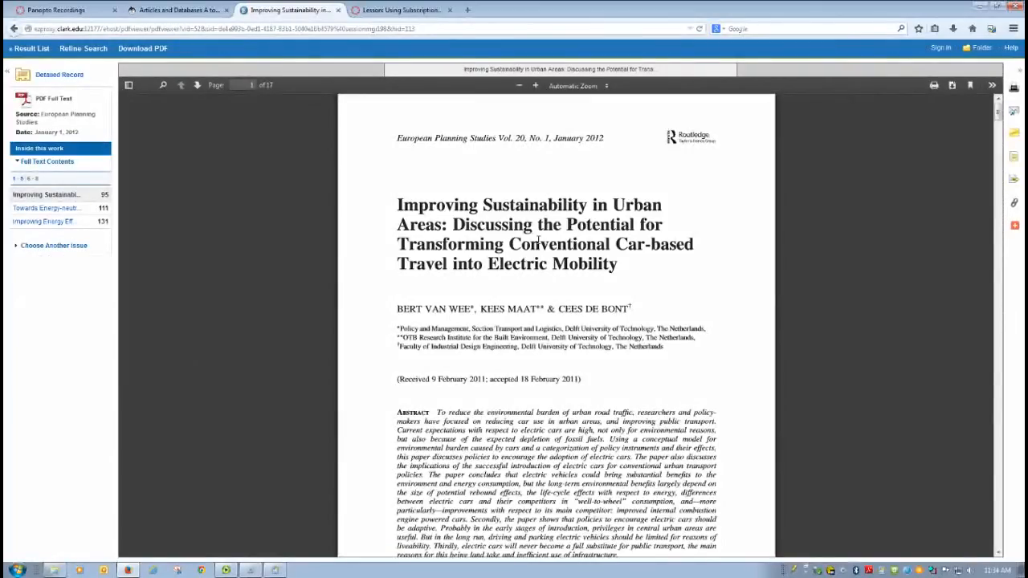
pyautogui.scroll(-2, 538, 241)
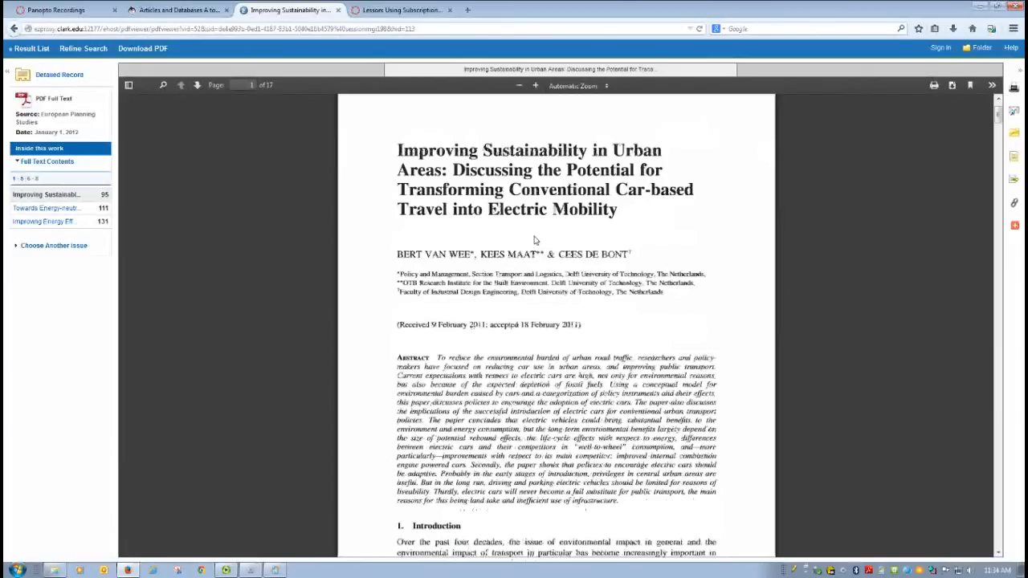
pyautogui.scroll(-3, 535, 245)
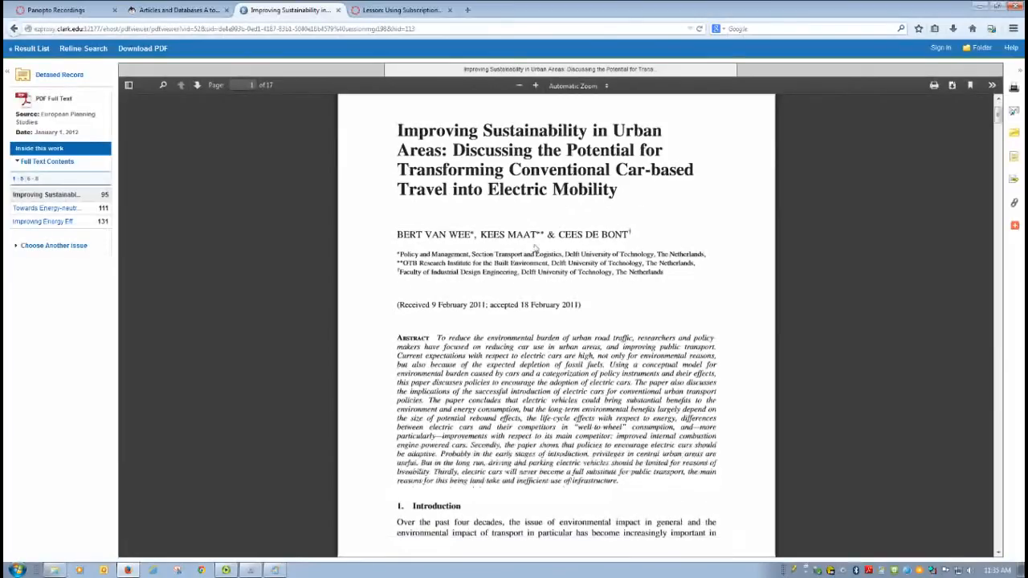
pyautogui.scroll(-5, 536, 246)
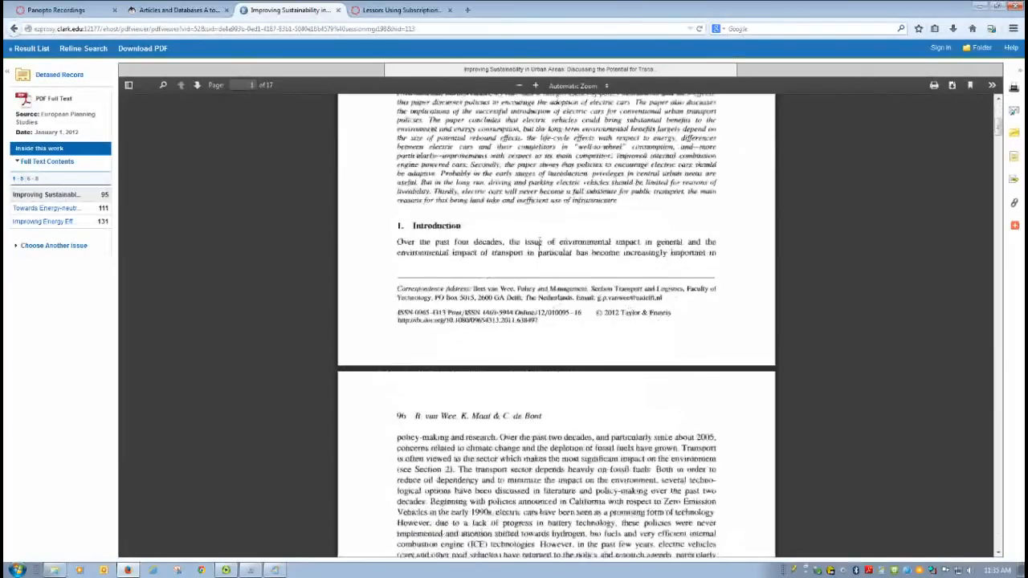
pyautogui.scroll(-4, 536, 245)
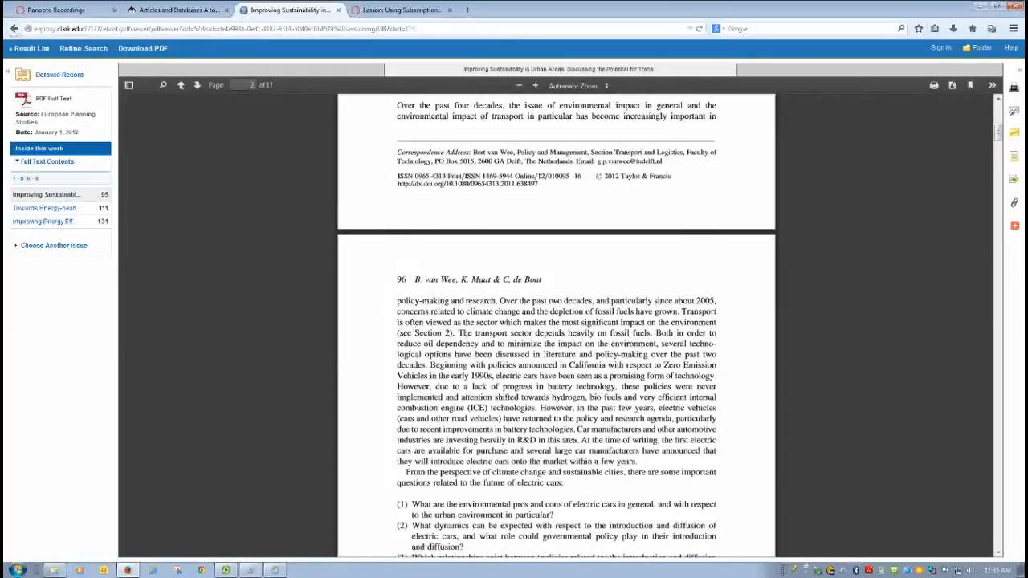
pyautogui.scroll(5, 535, 322)
pyautogui.scroll(5, 535, 322)
pyautogui.scroll(3, 536, 321)
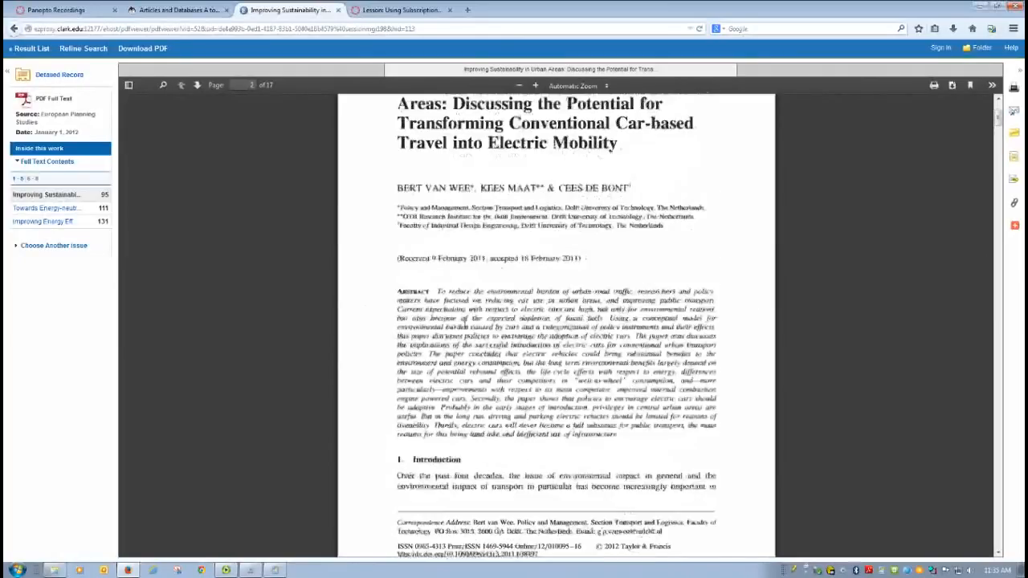
pyautogui.scroll(-4, 460, 333)
pyautogui.scroll(-4, 460, 334)
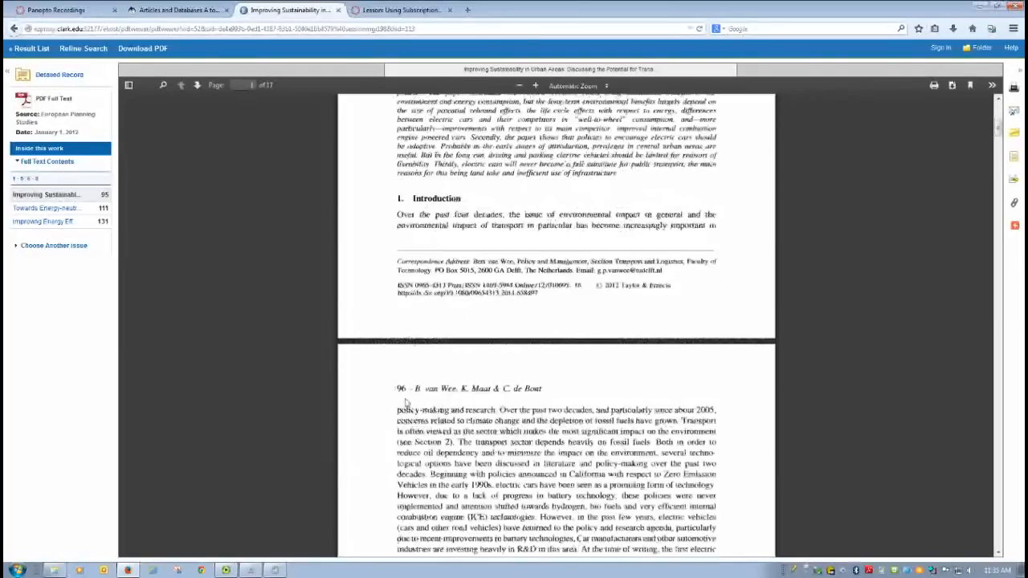
pyautogui.scroll(-6, 417, 401)
pyautogui.scroll(-6, 417, 427)
pyautogui.scroll(-1, 418, 427)
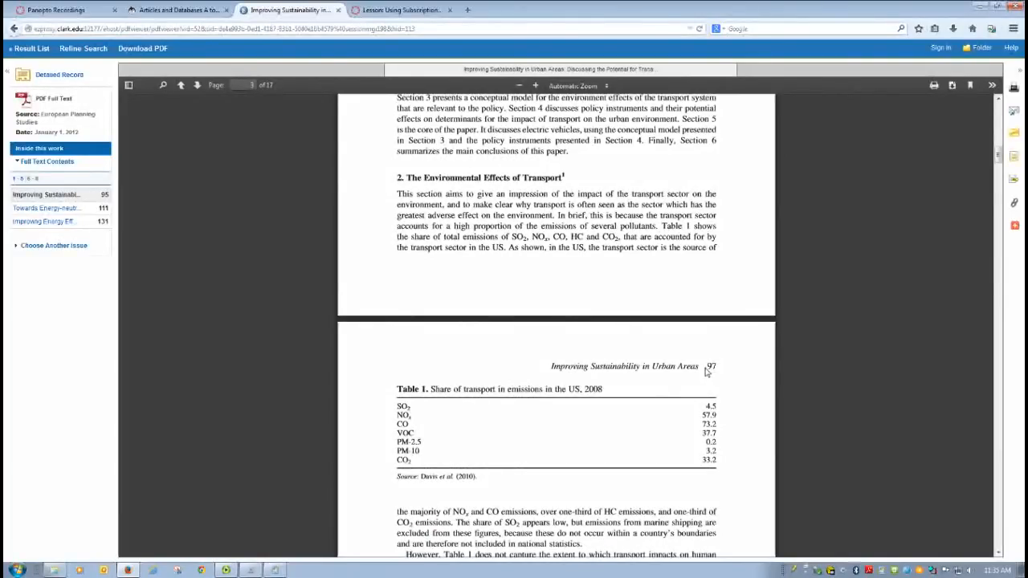
pyautogui.scroll(3, 701, 372)
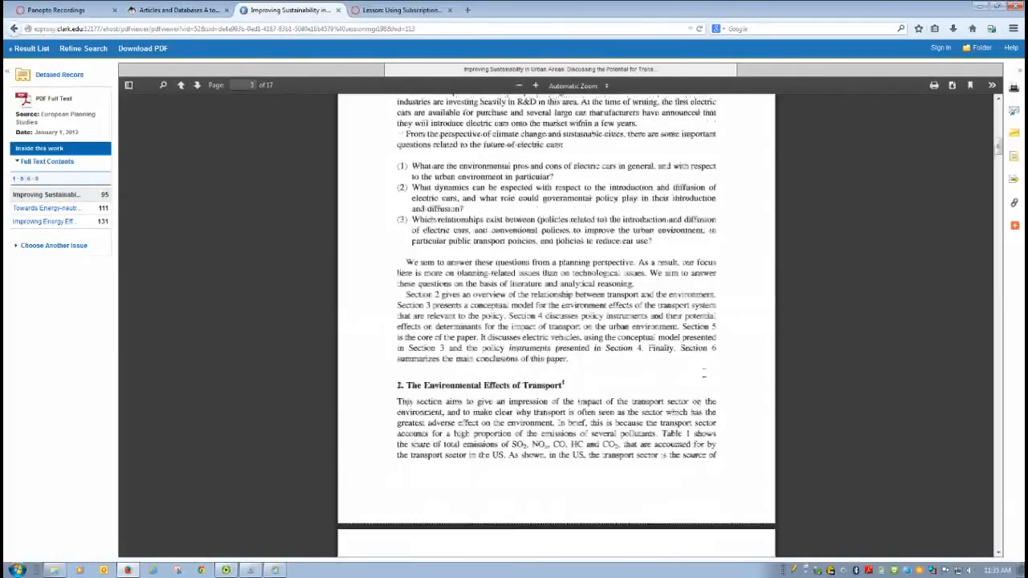
pyautogui.scroll(1, 701, 372)
pyautogui.scroll(5, 694, 281)
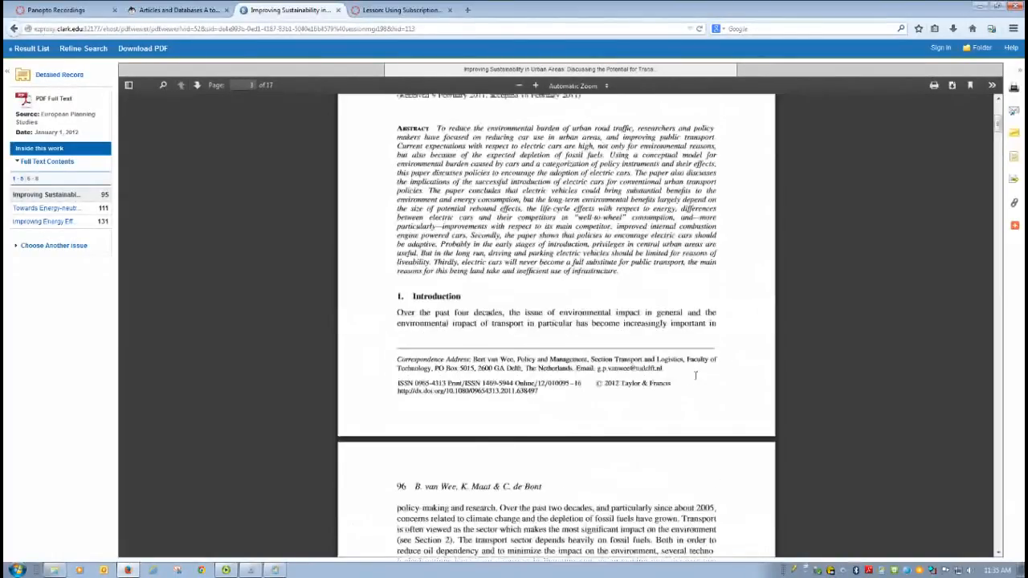
pyautogui.scroll(5, 694, 281)
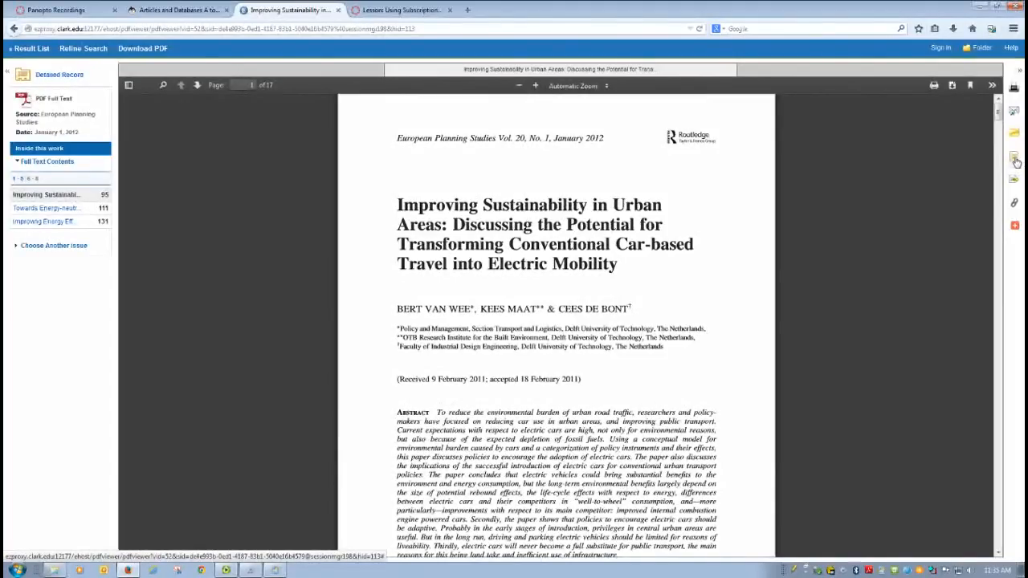
# - Show the article's formatted citations and select the MLA Works Cited entry
pyautogui.click(1015, 162)
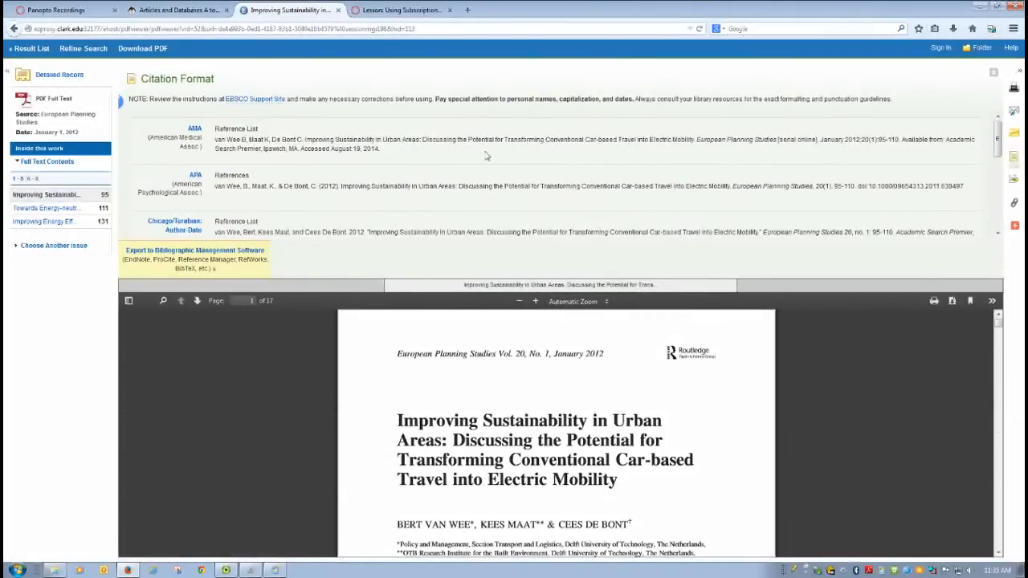
pyautogui.scroll(-1, 473, 148)
pyautogui.scroll(-2, 514, 153)
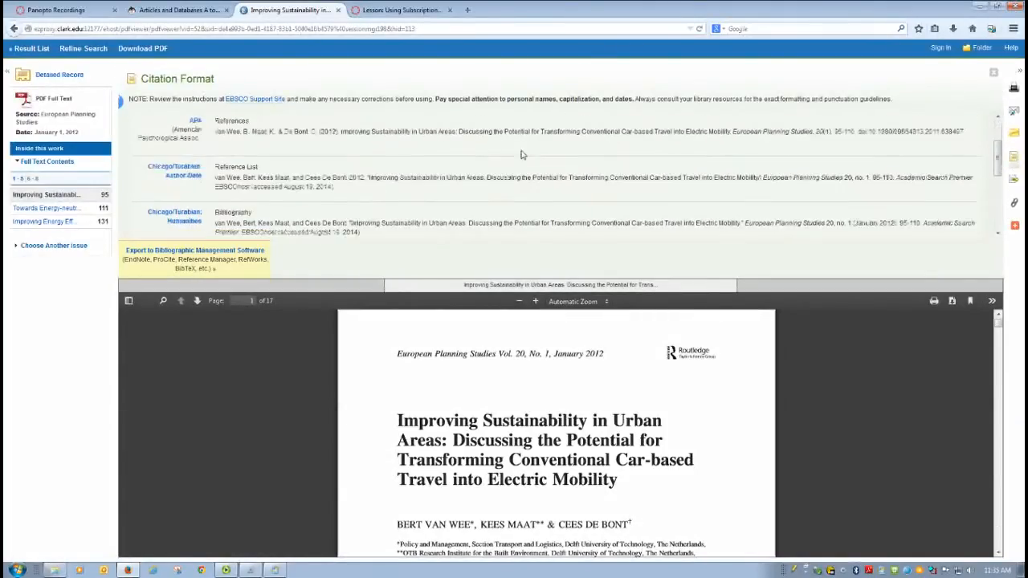
pyautogui.scroll(-2, 521, 153)
pyautogui.scroll(-1, 521, 154)
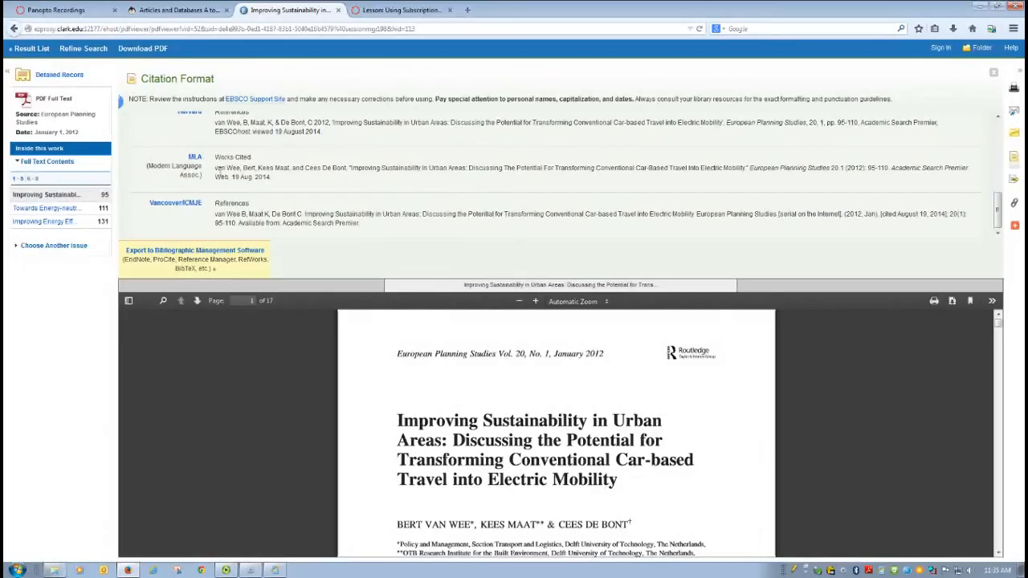
pyautogui.moveTo(215, 167); pyautogui.dragTo(370, 186)
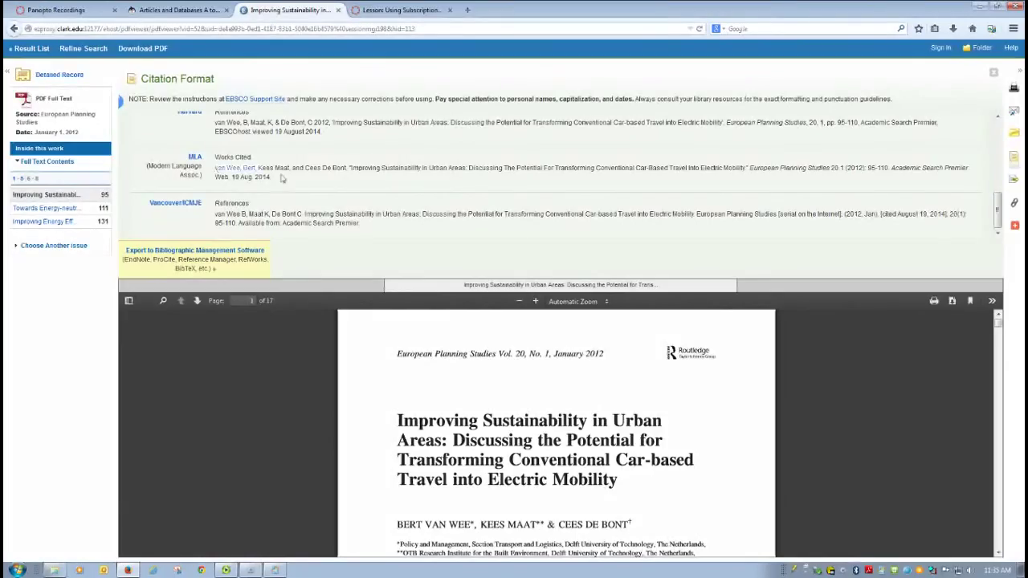
pyautogui.click(370, 186)
pyautogui.scroll(1, 337, 182)
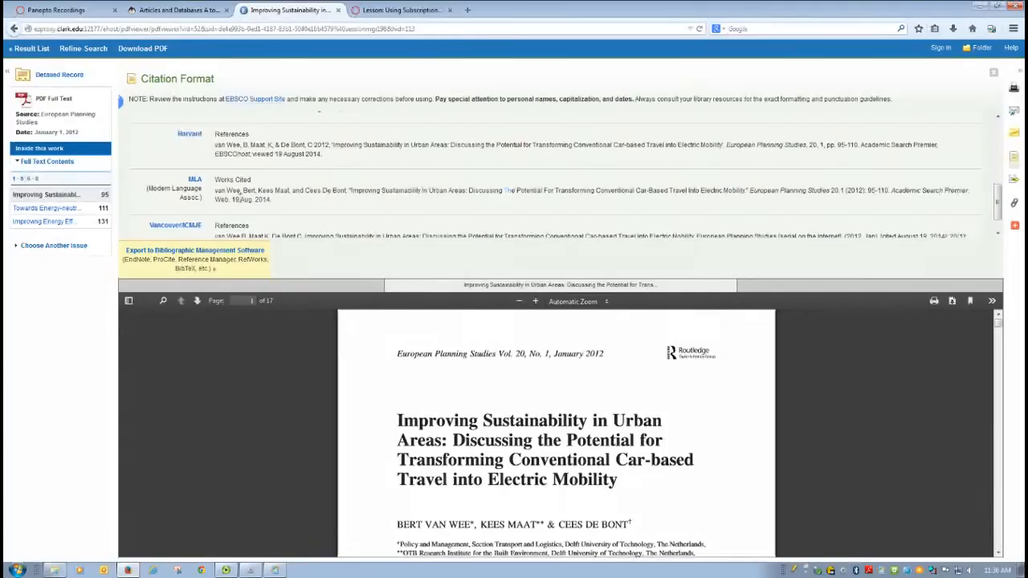
pyautogui.moveTo(215, 191); pyautogui.dragTo(272, 200)
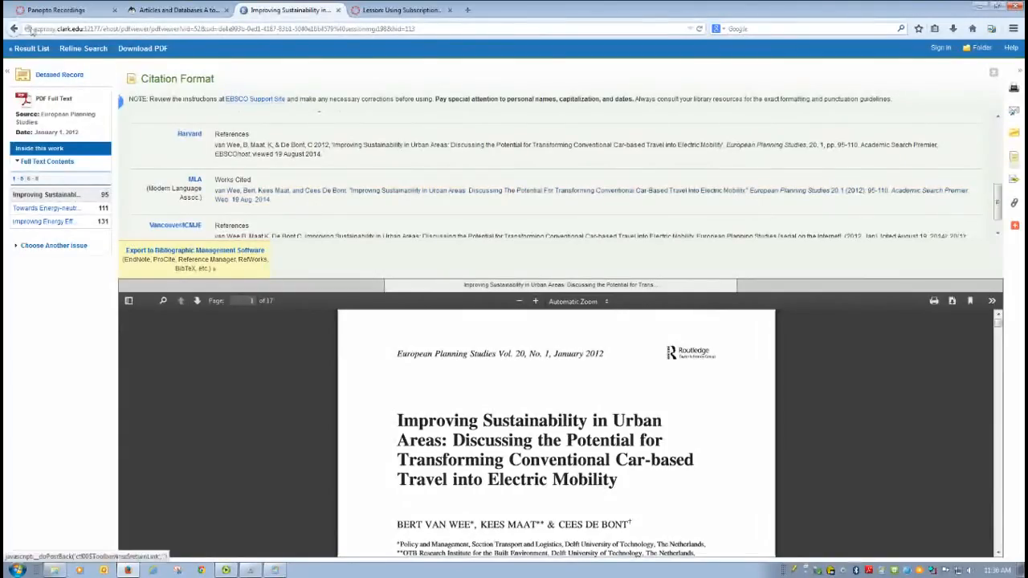
# - Return to the result list, then to the library's Articles and Databases A to Z page
pyautogui.click(15, 29)
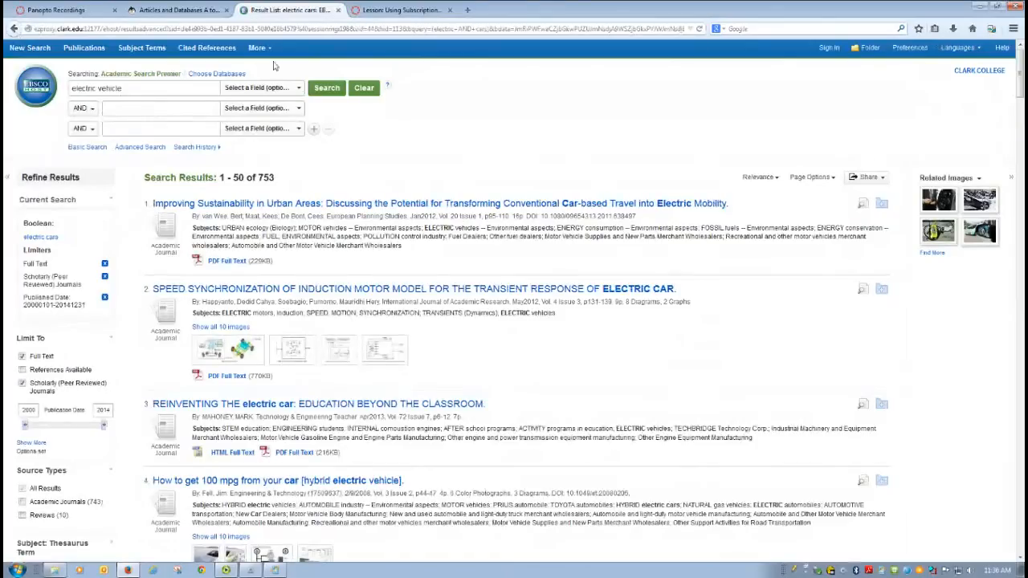
pyautogui.click(173, 10)
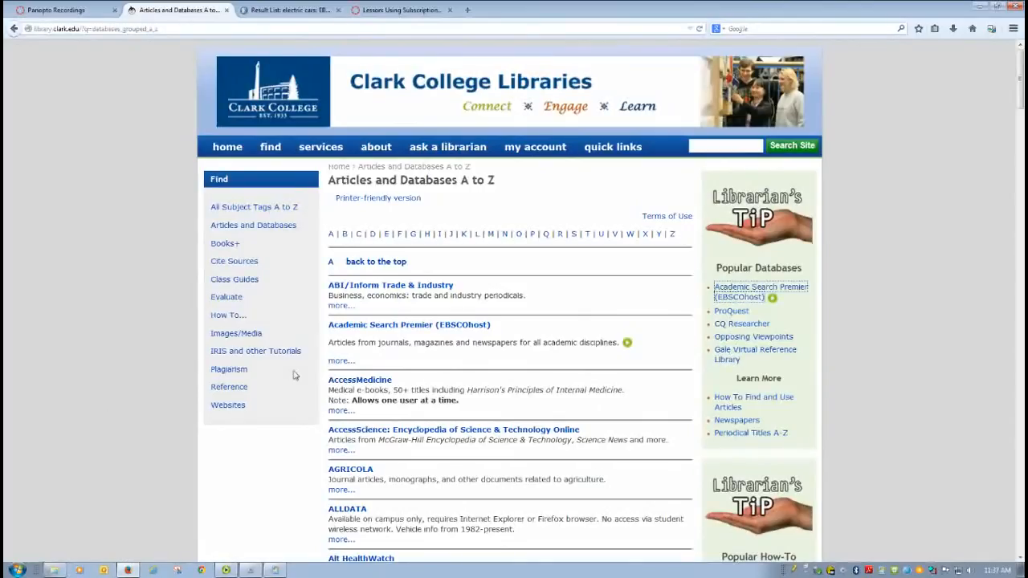
pyautogui.click(226, 570)
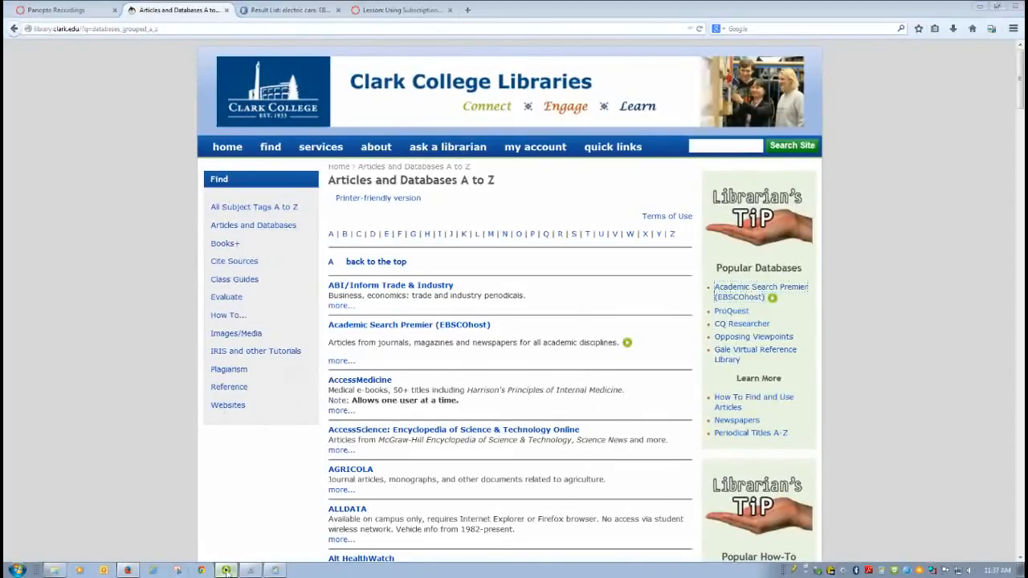